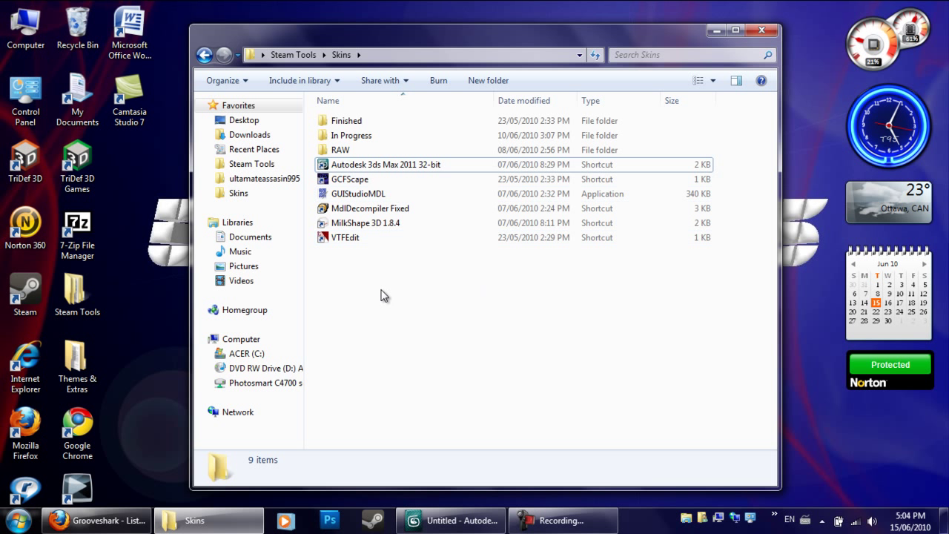
# Select the six tool shortcuts in the Skins folder one by one, then clear the selection.
pyautogui.moveTo(384, 335); pyautogui.dragTo(322, 167)
pyautogui.click(362, 319)
pyautogui.click(367, 239)
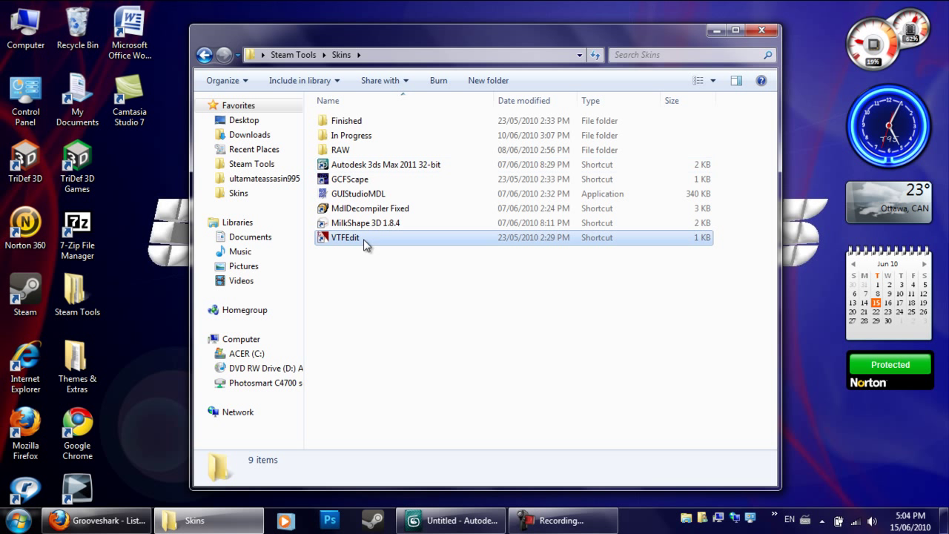
pyautogui.click(374, 211)
pyautogui.click(364, 193)
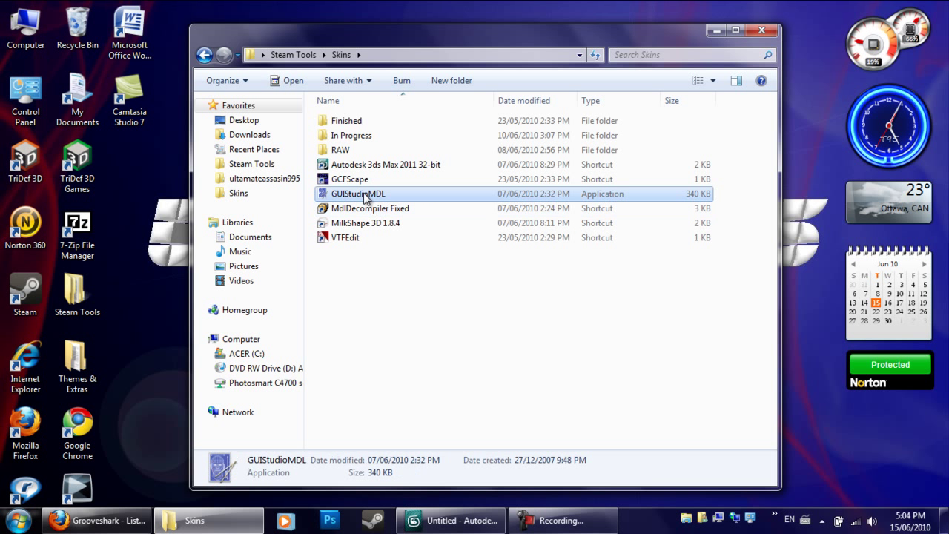
pyautogui.click(363, 181)
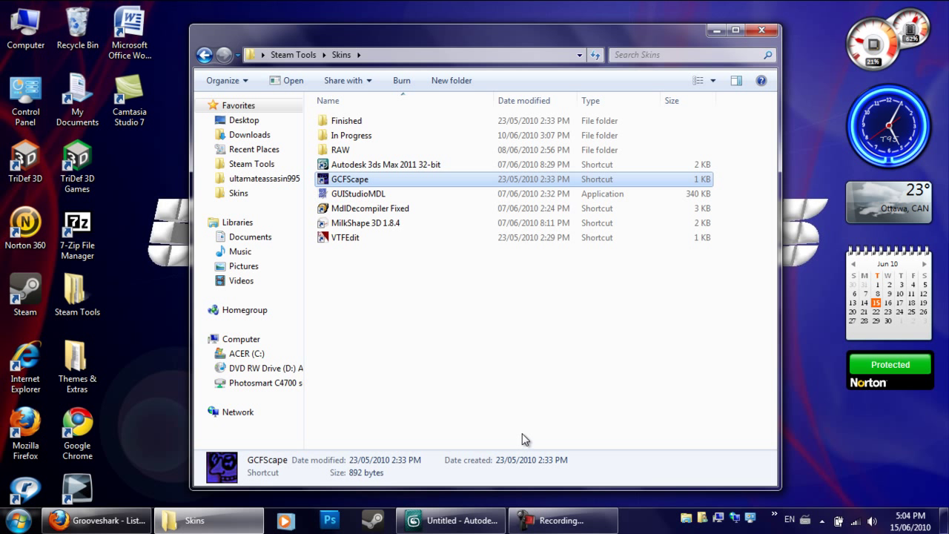
pyautogui.click(359, 224)
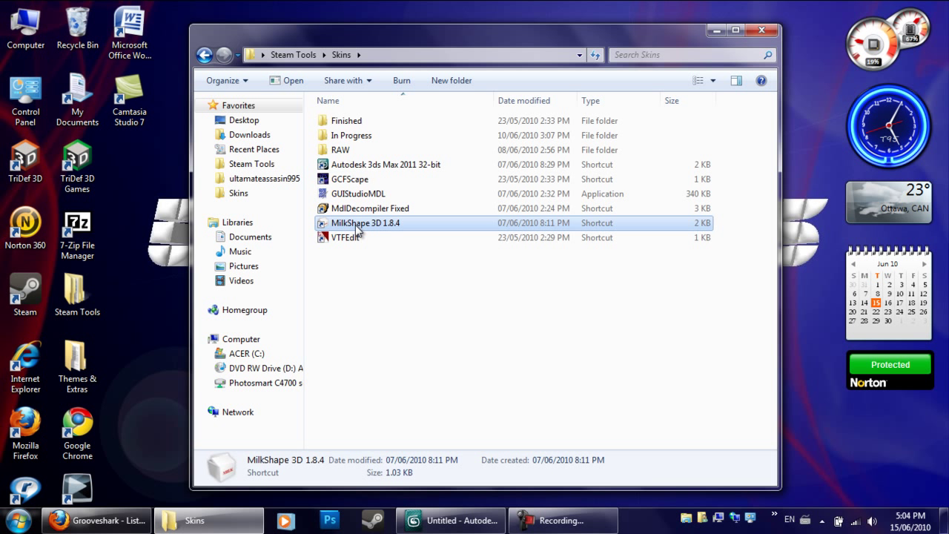
pyautogui.click(366, 165)
pyautogui.click(410, 346)
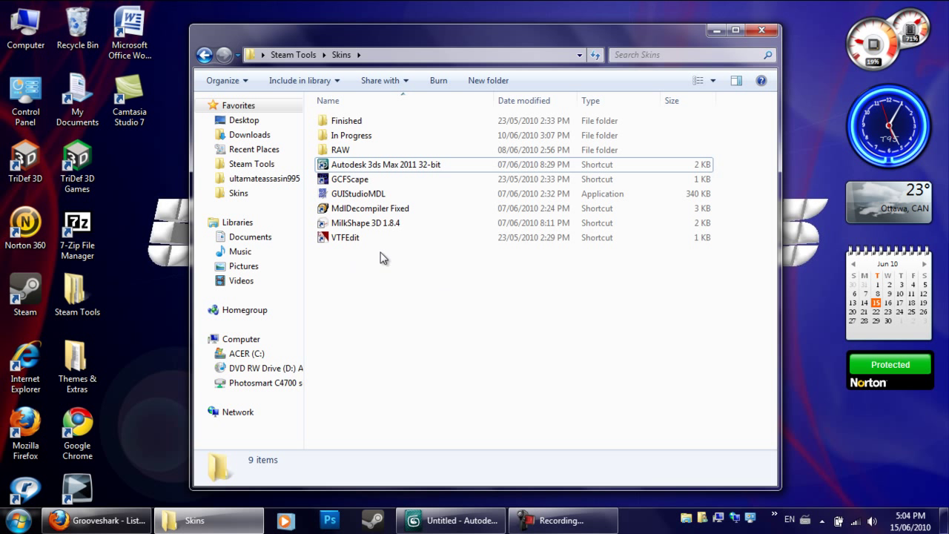
# Create a new desktop folder named pipe and open it.
pyautogui.click(714, 31)
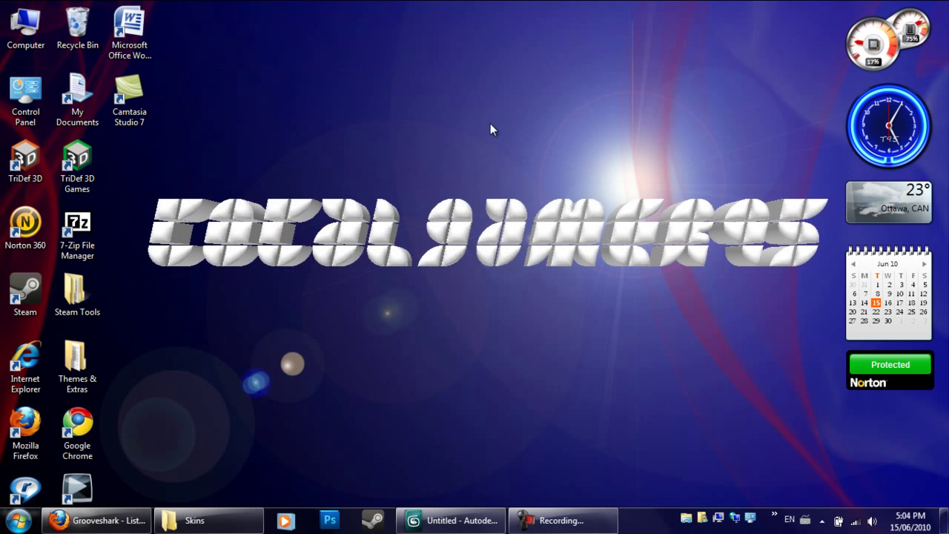
pyautogui.rightClick(439, 192)
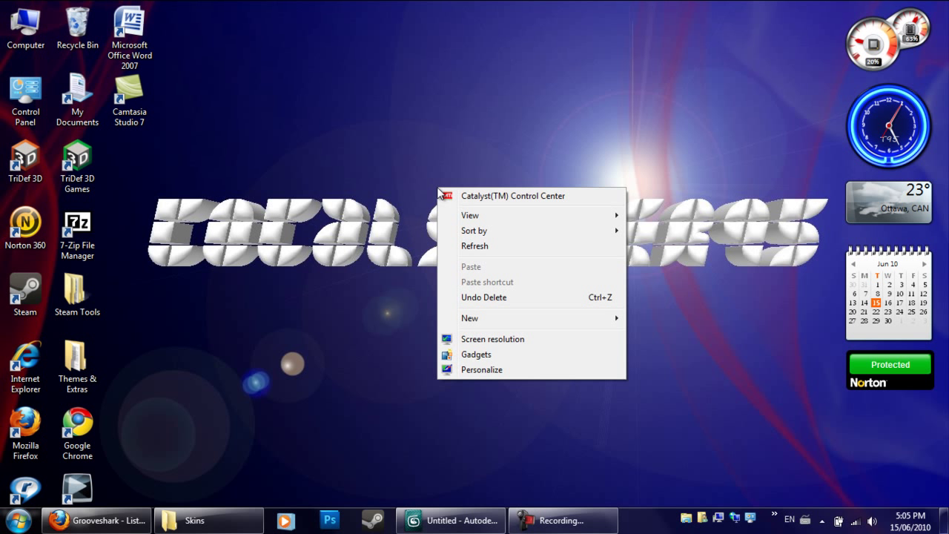
pyautogui.moveTo(483, 320)
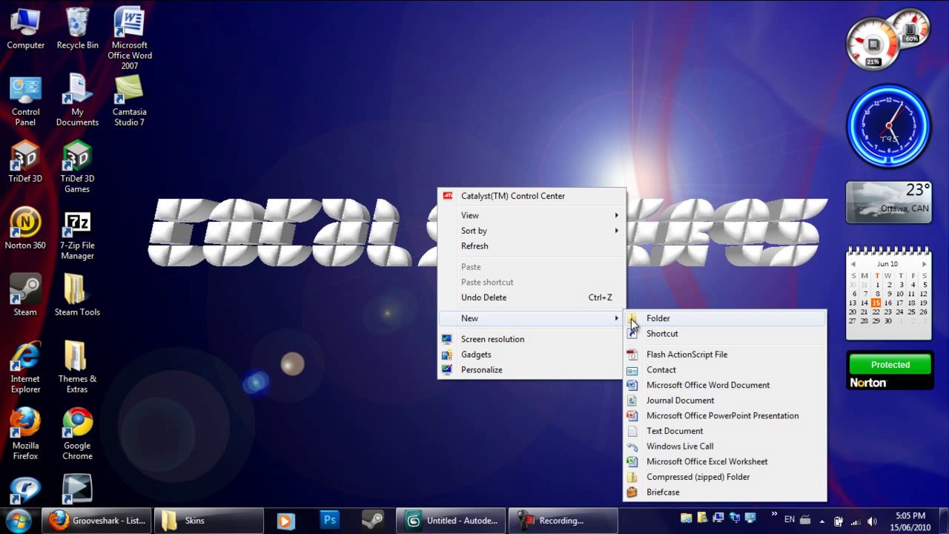
pyautogui.click(656, 318)
pyautogui.write('pipe')
pyautogui.press('Return')
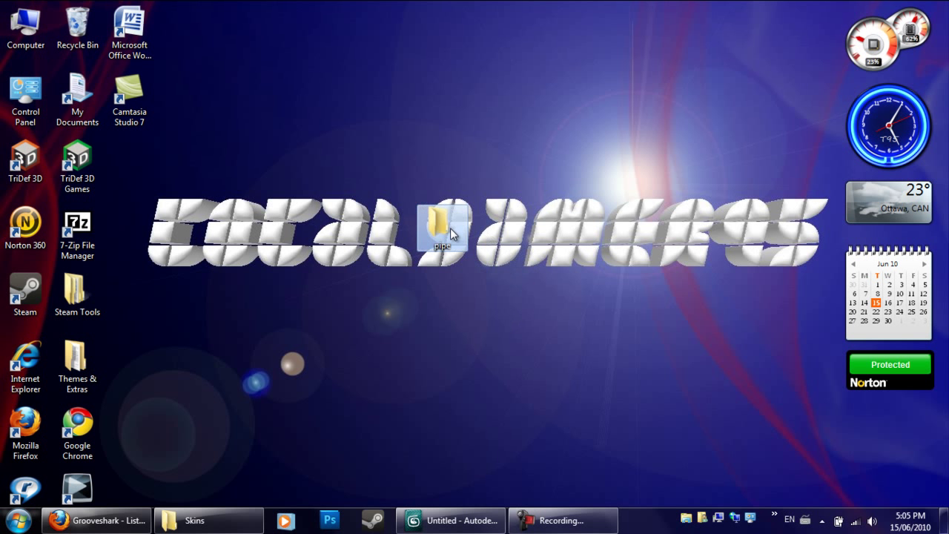
pyautogui.doubleClick(434, 230)
# Add UV and Raw subfolders inside the pipe folder.
pyautogui.rightClick(422, 172)
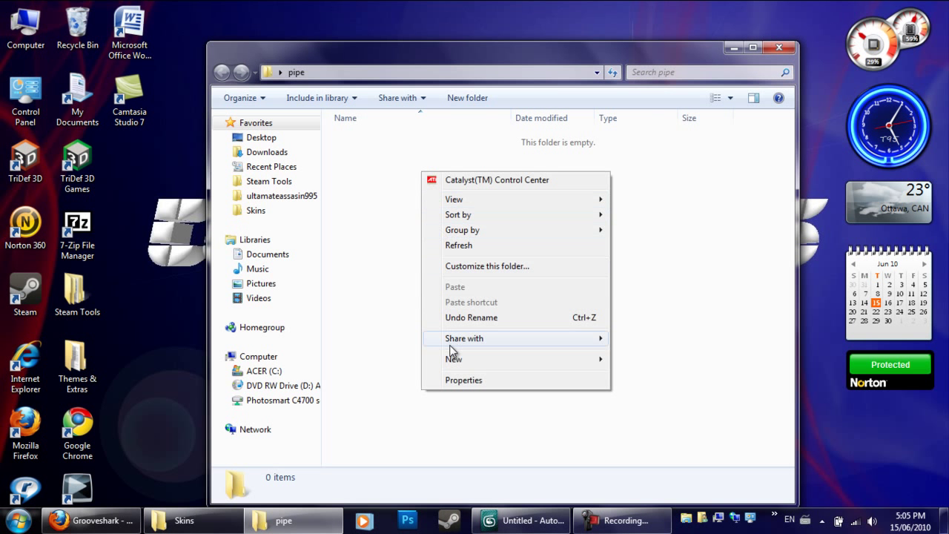
pyautogui.moveTo(537, 359)
pyautogui.click(672, 189)
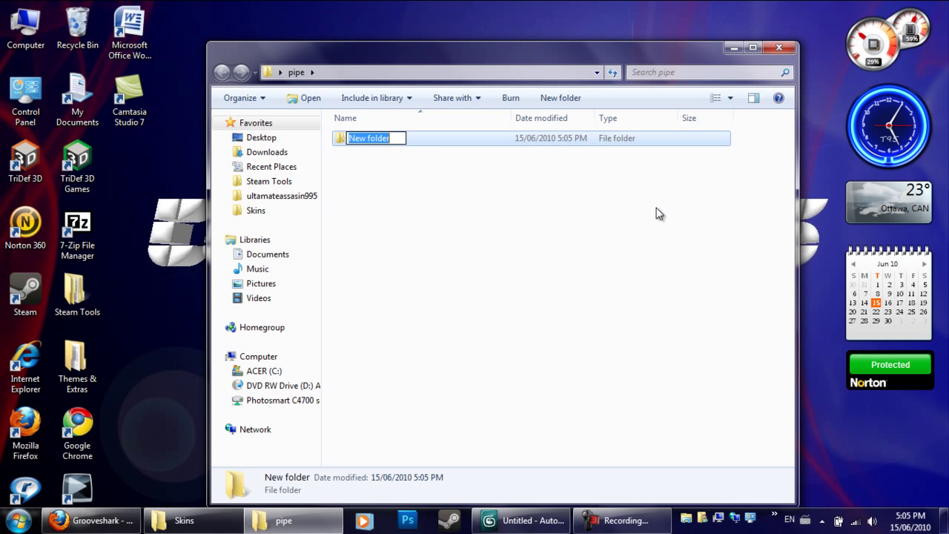
pyautogui.write('UV')
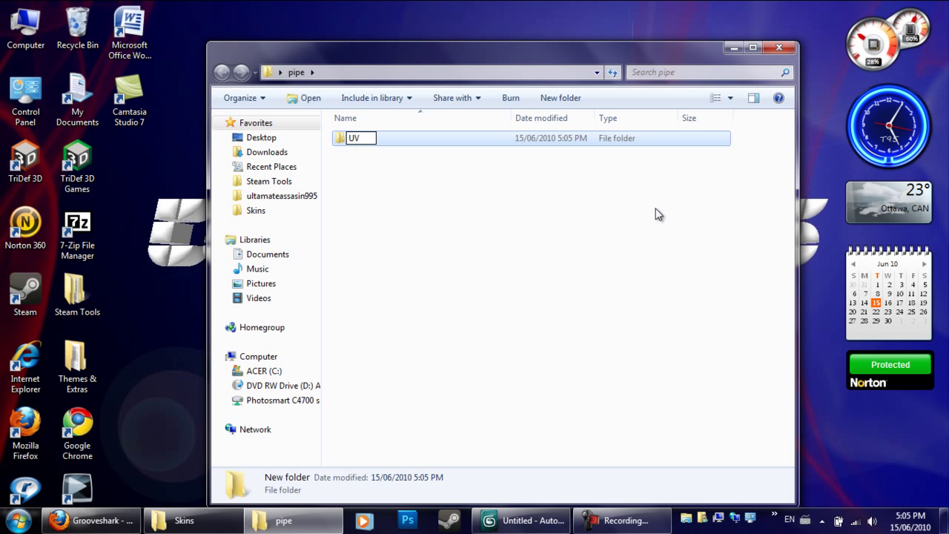
pyautogui.press('Return')
pyautogui.rightClick(496, 246)
pyautogui.moveTo(646, 432)
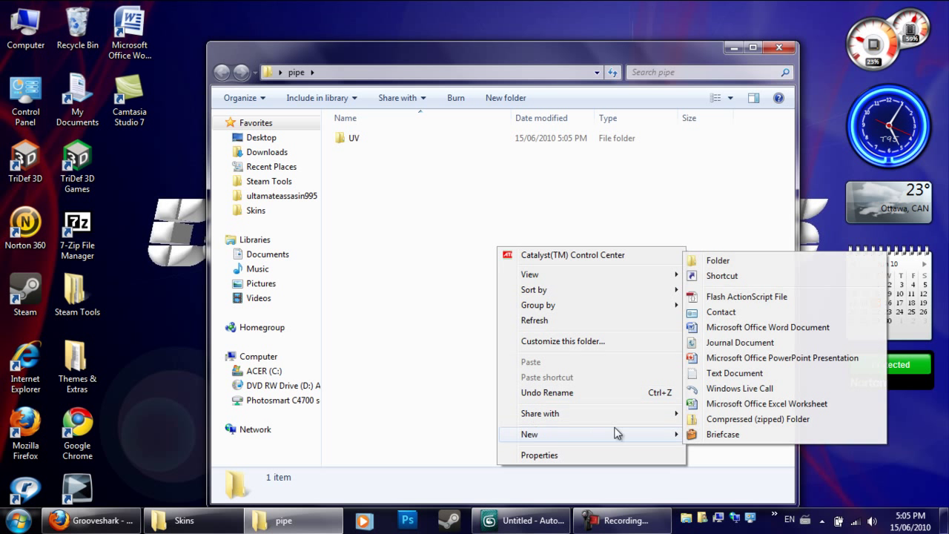
pyautogui.click(697, 261)
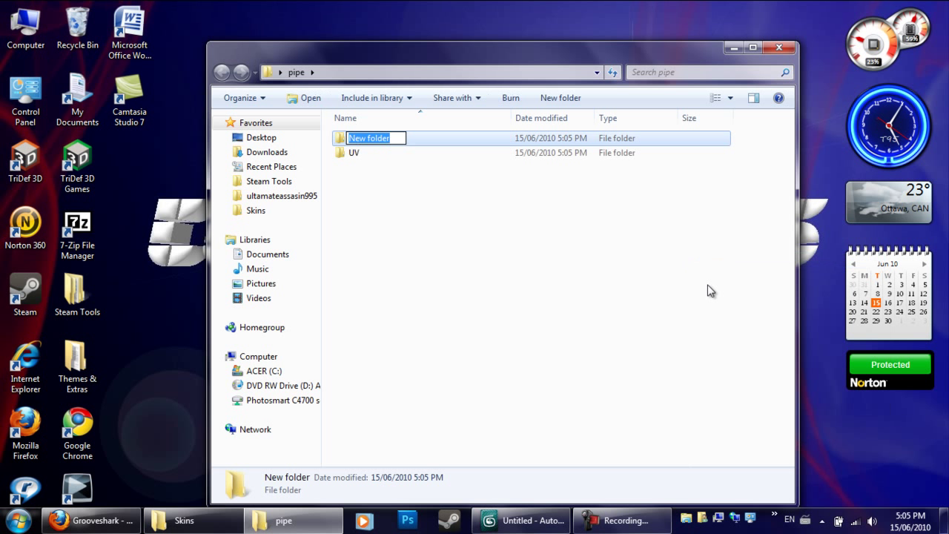
pyautogui.write('Raw')
pyautogui.press('Return')
# Add a third subfolder named Decompiled inside pipe.
pyautogui.rightClick(448, 252)
pyautogui.moveTo(510, 442)
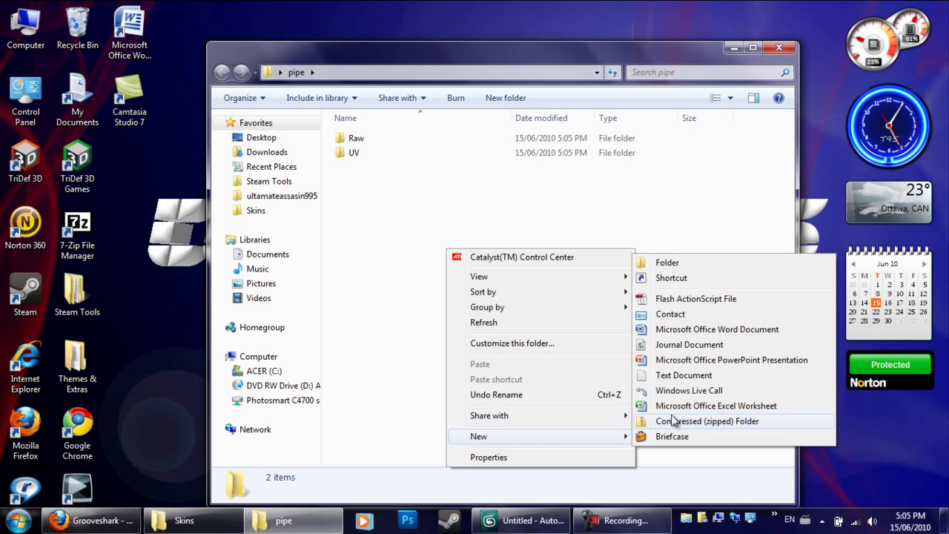
pyautogui.click(639, 261)
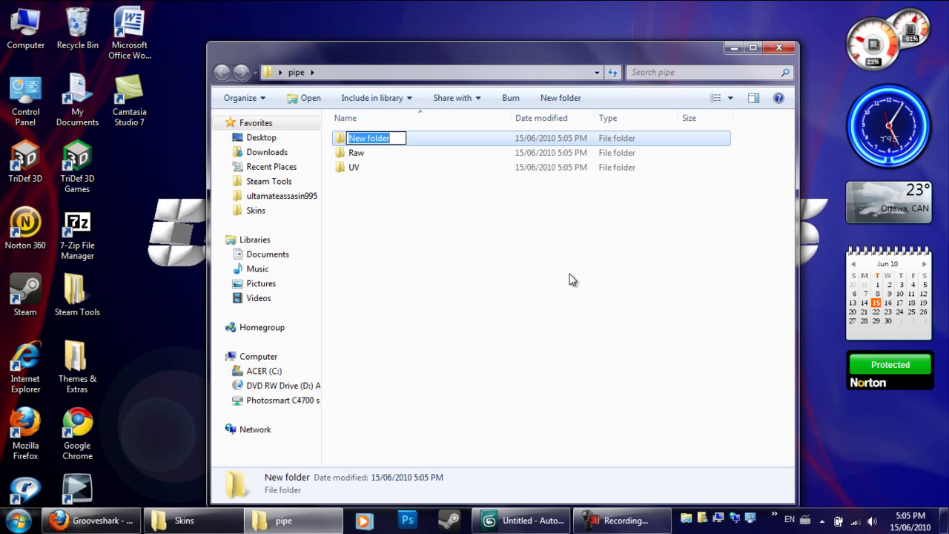
pyautogui.write('Decompiled')
pyautogui.press('Return')
pyautogui.click(488, 253)
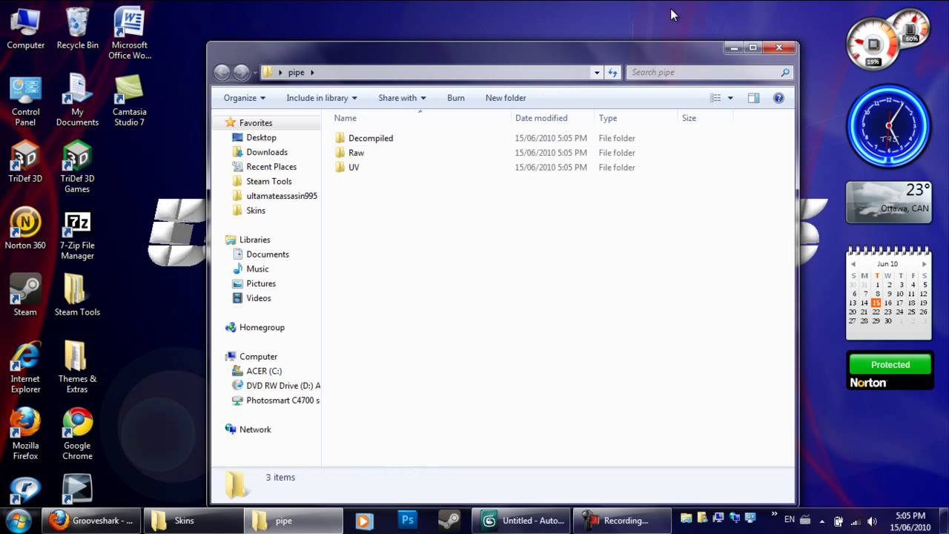
# Launch GCFScape from the Skins folder and reposition and enlarge its window.
pyautogui.click(734, 48)
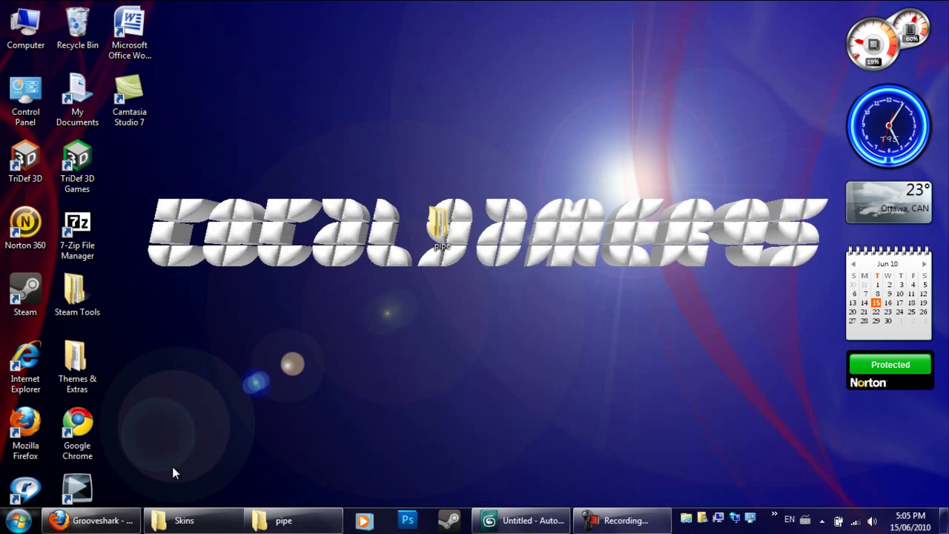
pyautogui.click(177, 520)
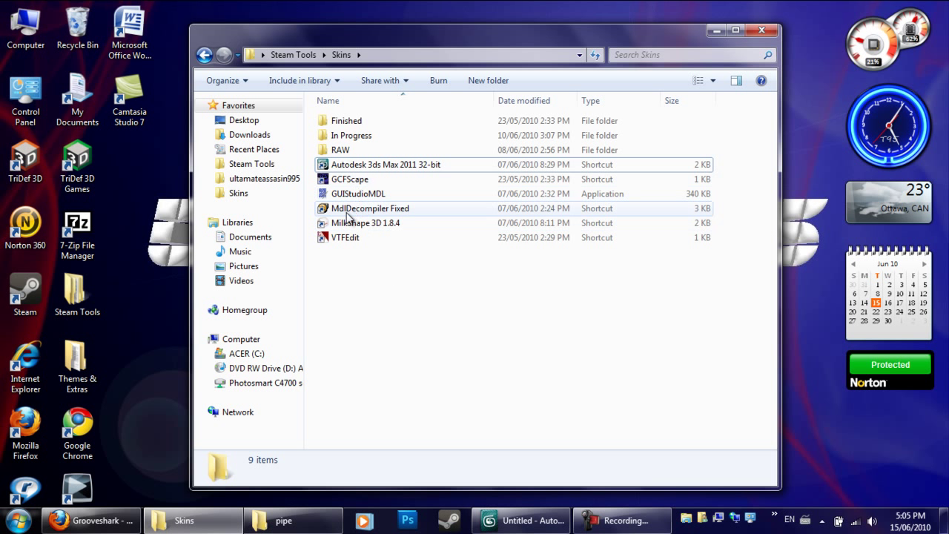
pyautogui.click(349, 180)
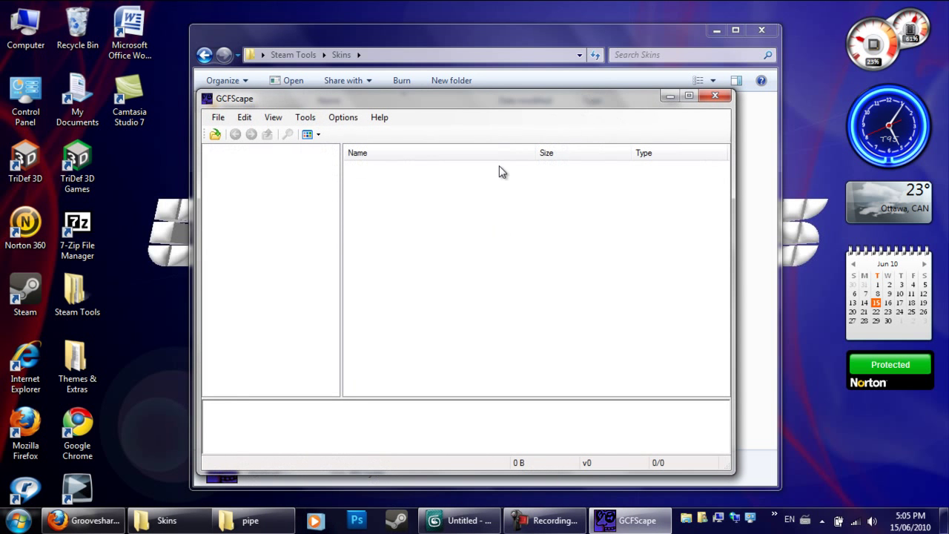
pyautogui.moveTo(471, 100); pyautogui.dragTo(462, 289)
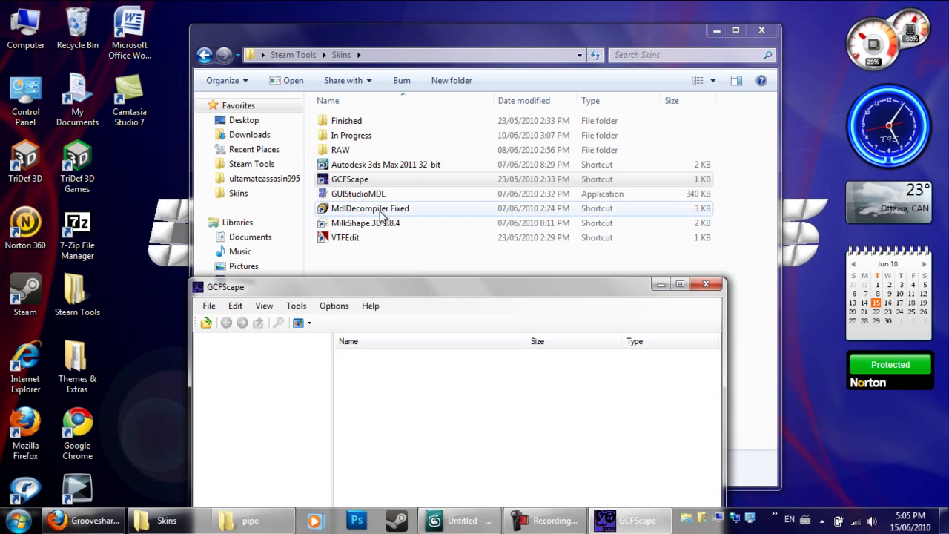
pyautogui.moveTo(390, 289); pyautogui.dragTo(409, 78)
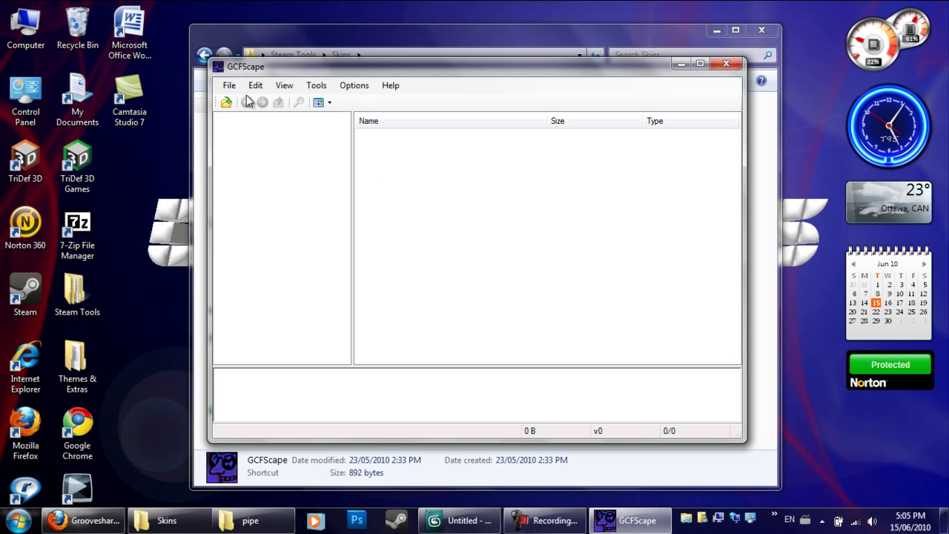
pyautogui.moveTo(208, 59); pyautogui.dragTo(175, 34)
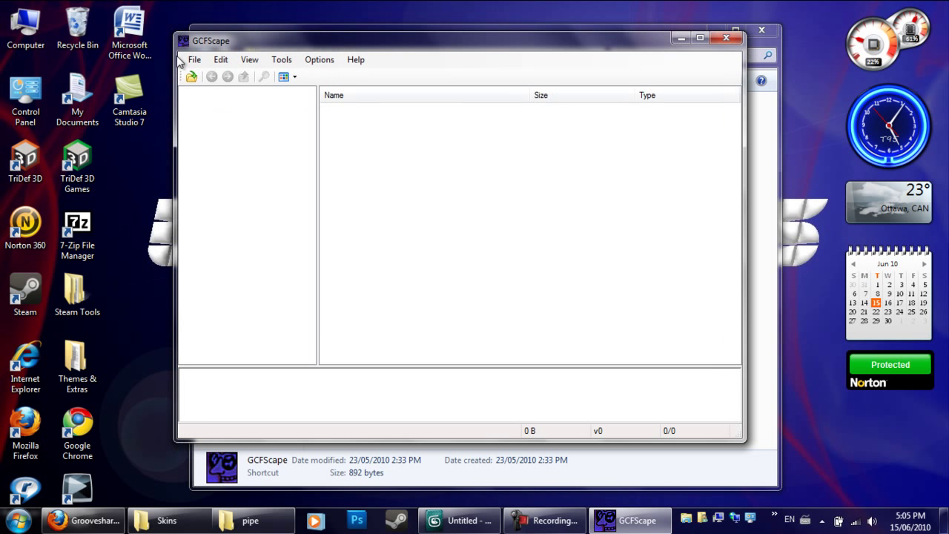
# Open counter-strike source shared from C:\Program Files (x86)\Steam\steamapps.
pyautogui.hotkey('ctrl', 'o')
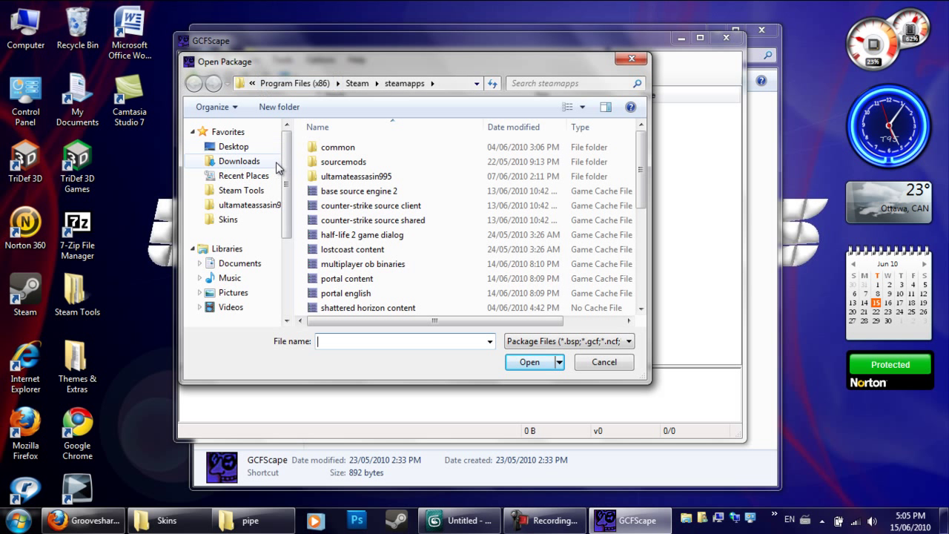
pyautogui.click(252, 83)
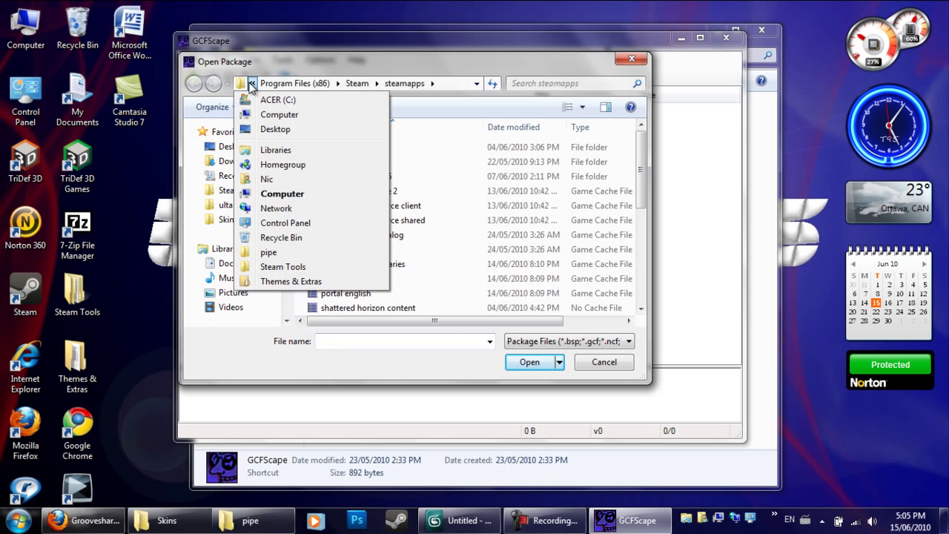
pyautogui.click(256, 99)
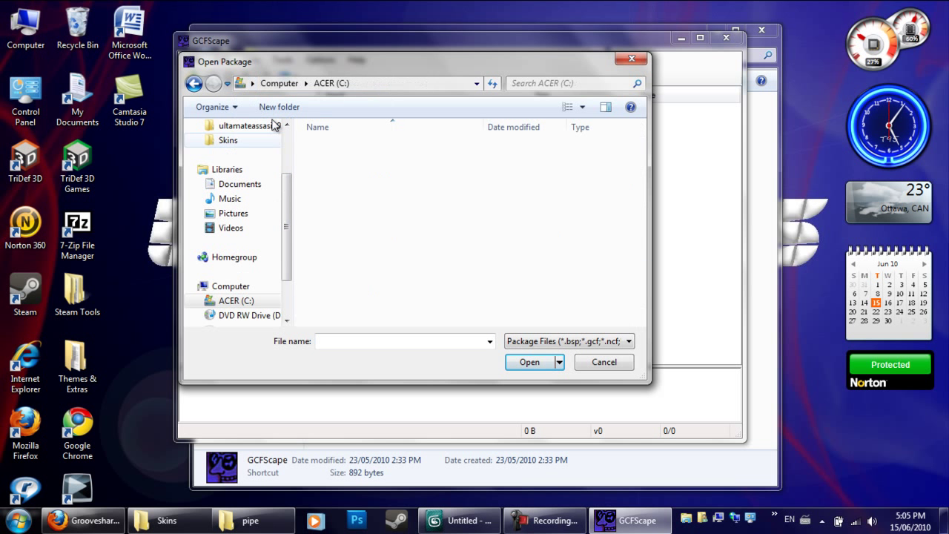
pyautogui.click(277, 84)
pyautogui.doubleClick(363, 171)
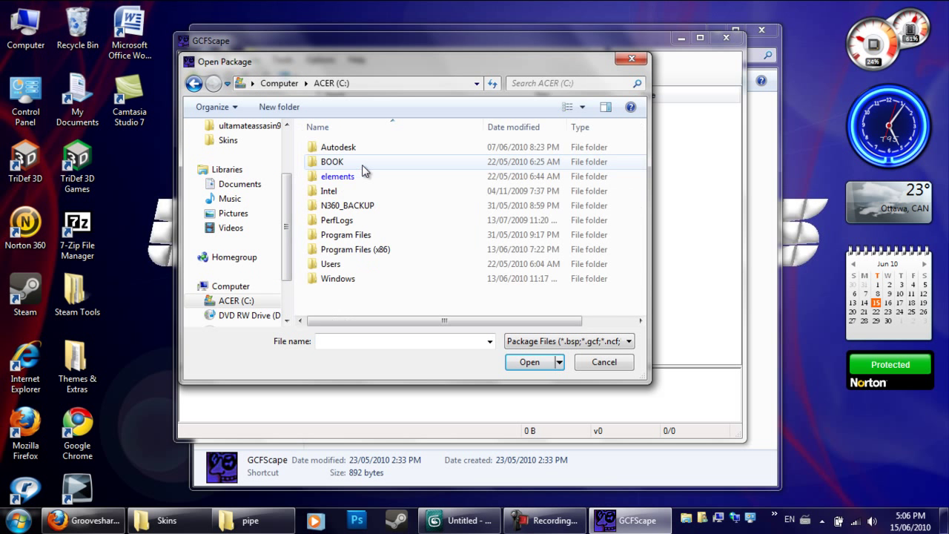
pyautogui.doubleClick(365, 248)
pyautogui.scroll(-15, 368, 248)
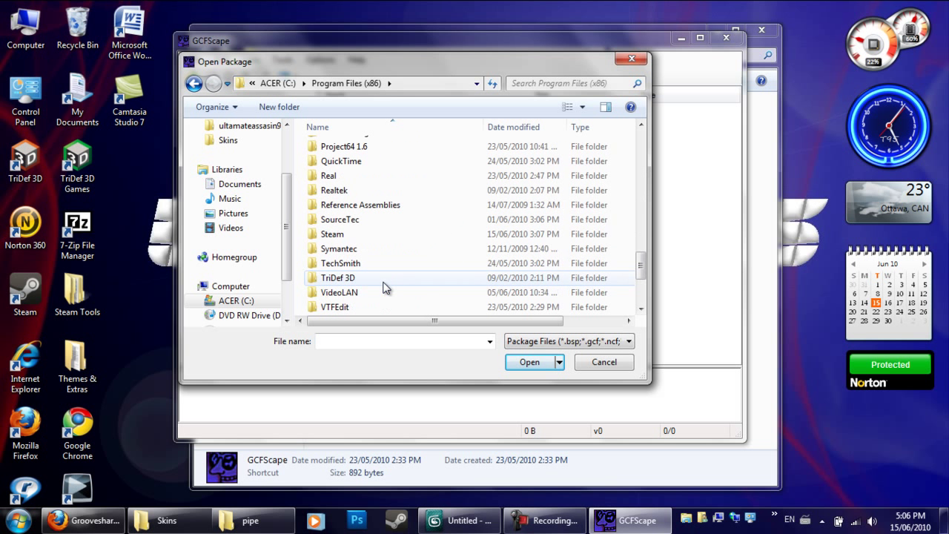
pyautogui.doubleClick(356, 235)
pyautogui.scroll(-1, 364, 222)
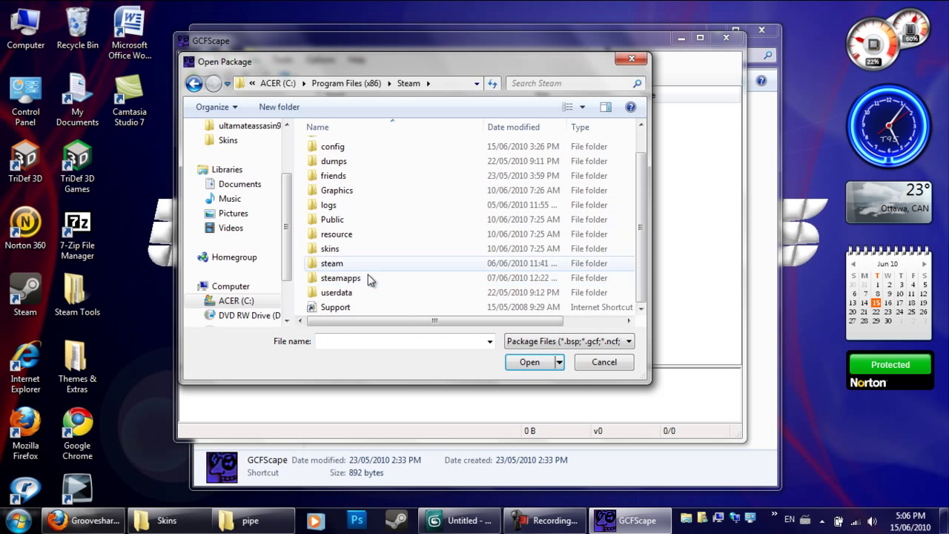
pyautogui.doubleClick(353, 278)
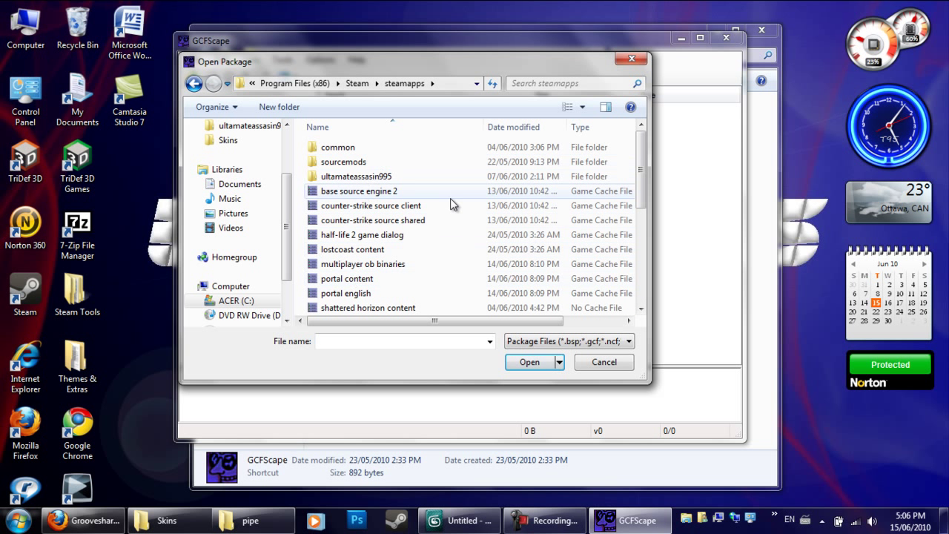
pyautogui.doubleClick(354, 222)
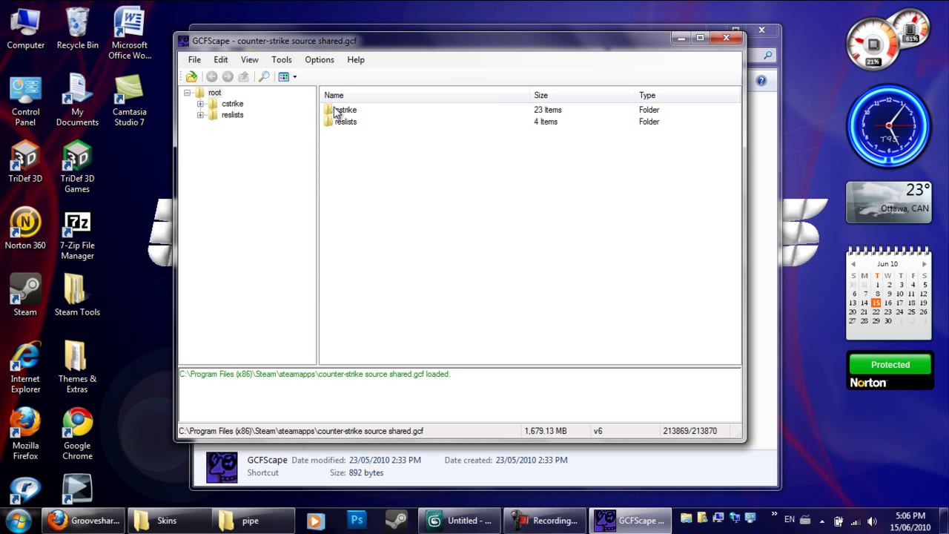
# Browse the package to cstrike > models > weapons.
pyautogui.doubleClick(346, 111)
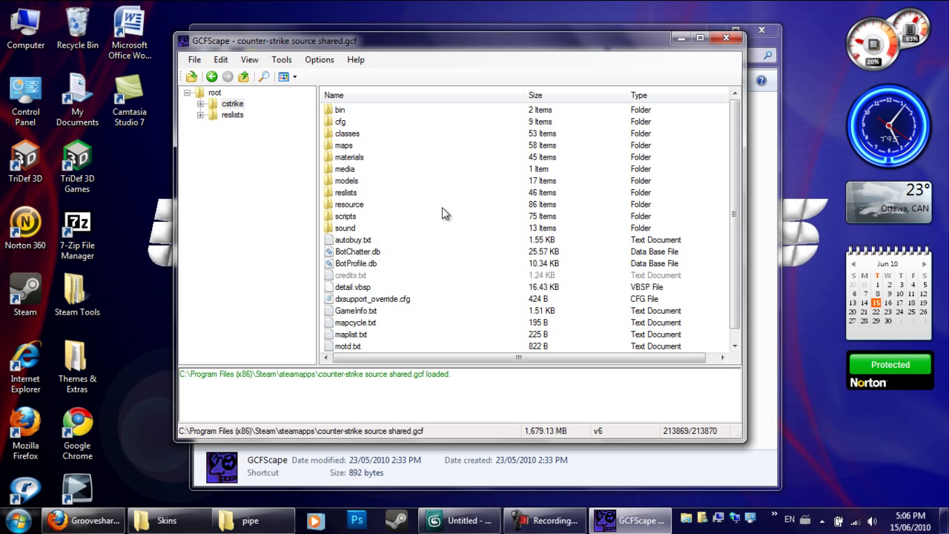
pyautogui.click(348, 159)
pyautogui.doubleClick(348, 159)
pyautogui.scroll(-7, 356, 192)
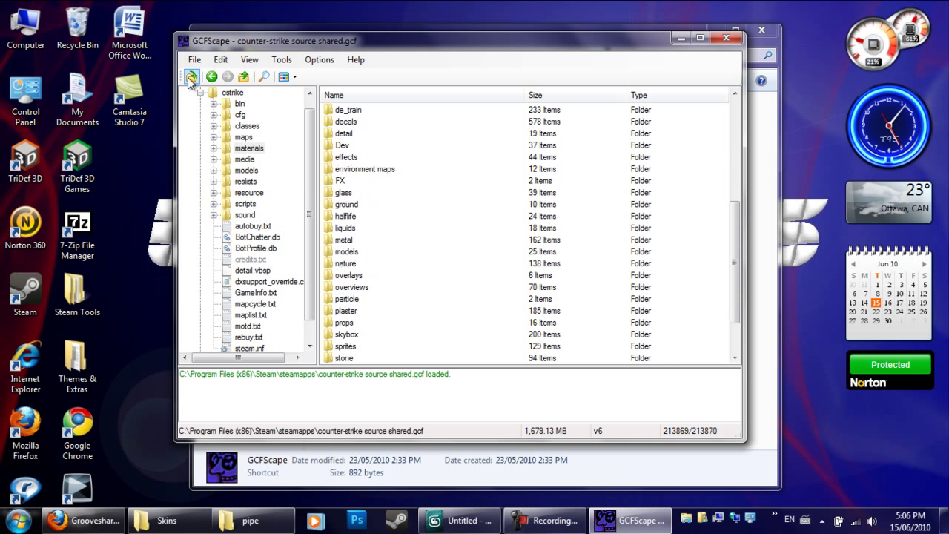
pyautogui.click(243, 76)
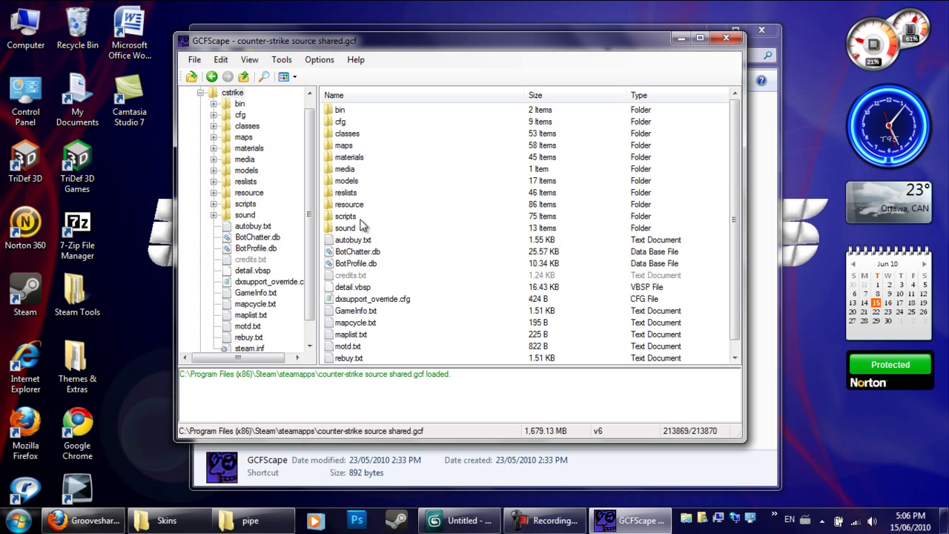
pyautogui.doubleClick(351, 182)
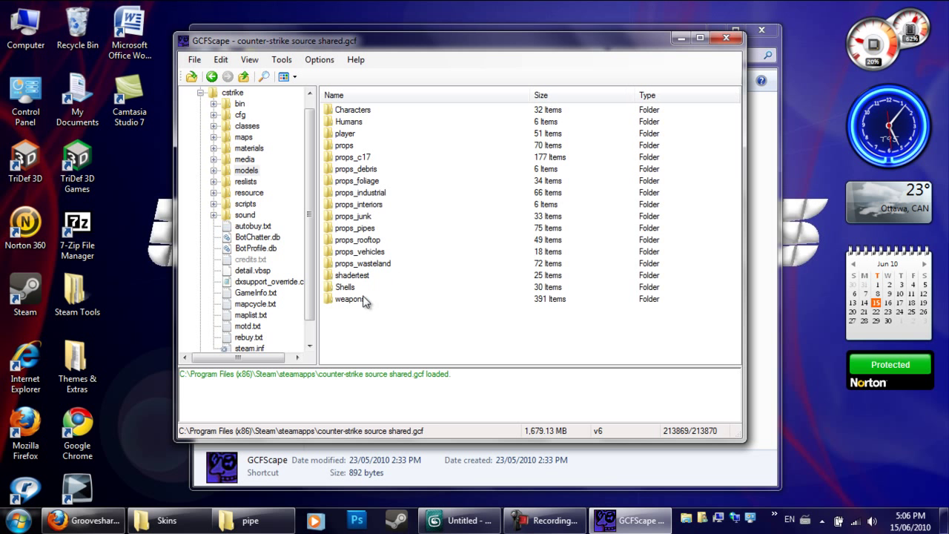
pyautogui.doubleClick(358, 299)
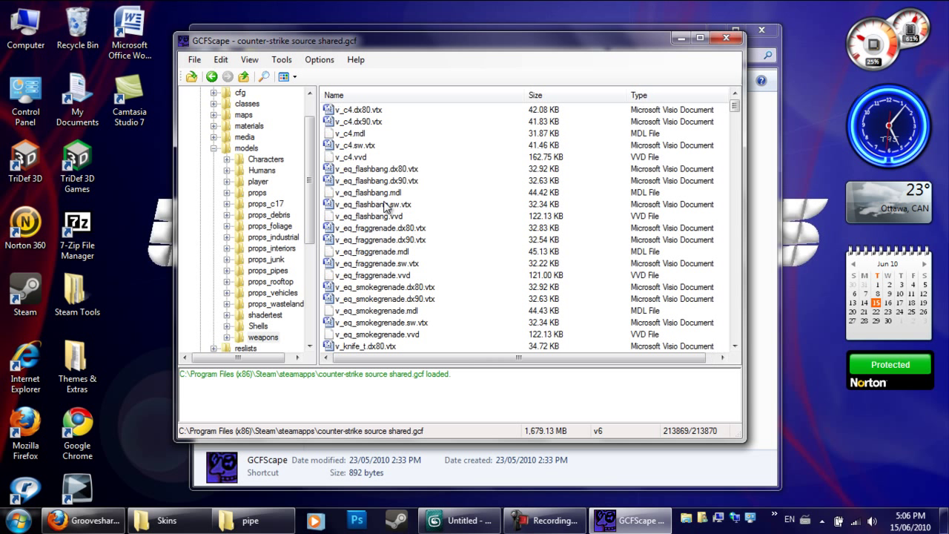
pyautogui.scroll(-1, 379, 229)
pyautogui.scroll(-3, 380, 229)
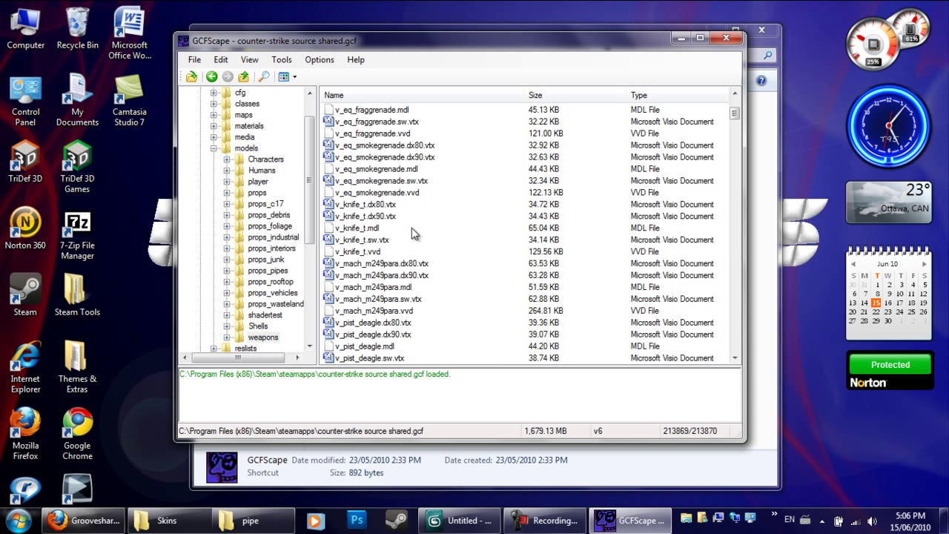
# Drag the five v_knife_t files into pipe\Raw and confirm they arrived.
pyautogui.click(365, 252)
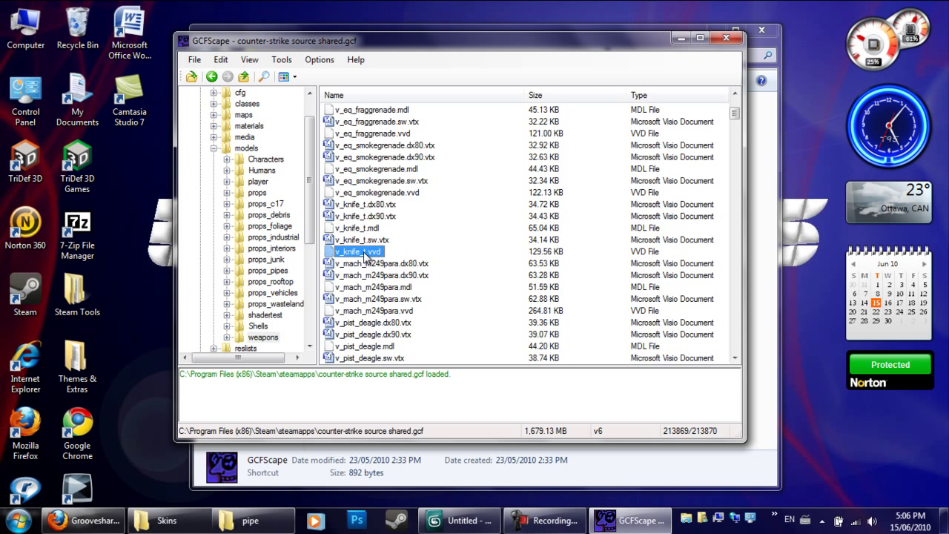
pyautogui.keyDown('shift'); pyautogui.click(356, 210); pyautogui.keyUp('shift')
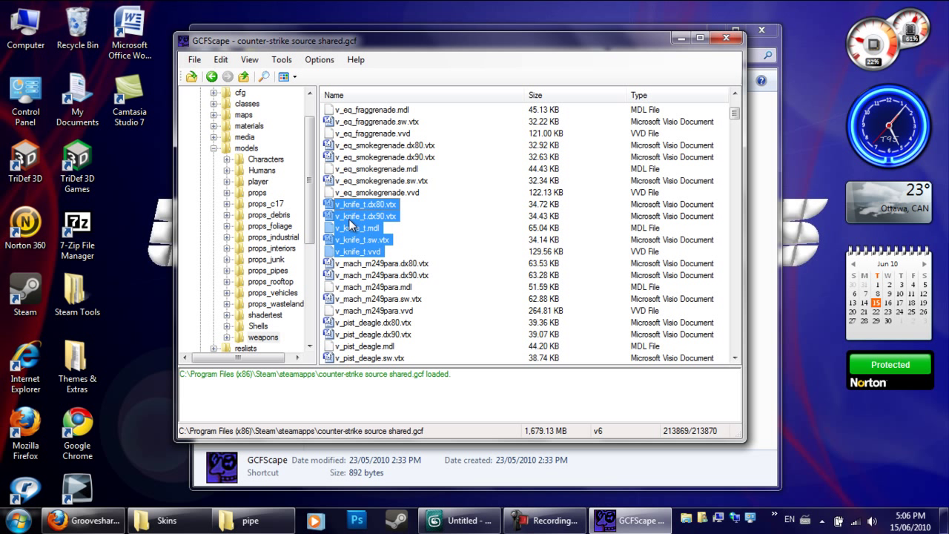
pyautogui.moveTo(352, 224); pyautogui.dragTo(366, 155)
pyautogui.doubleClick(364, 155)
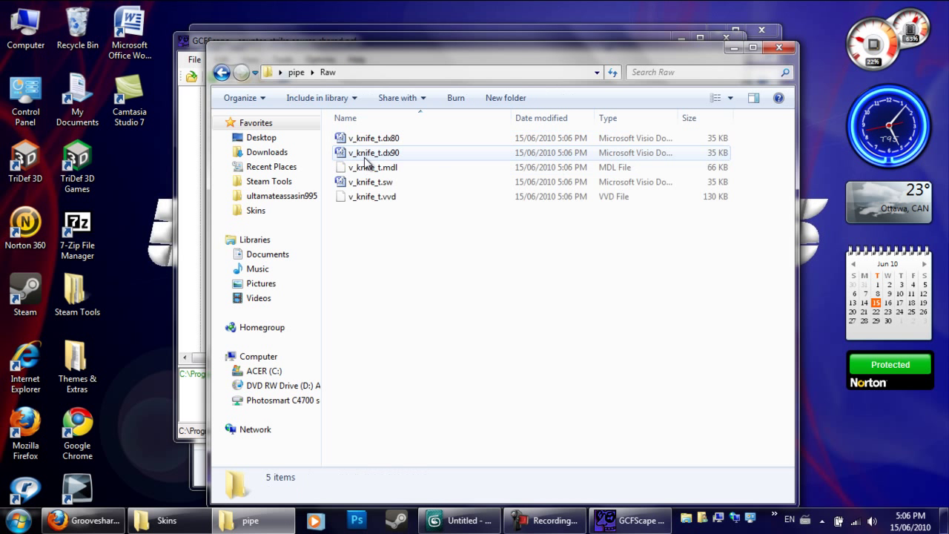
pyautogui.click(221, 71)
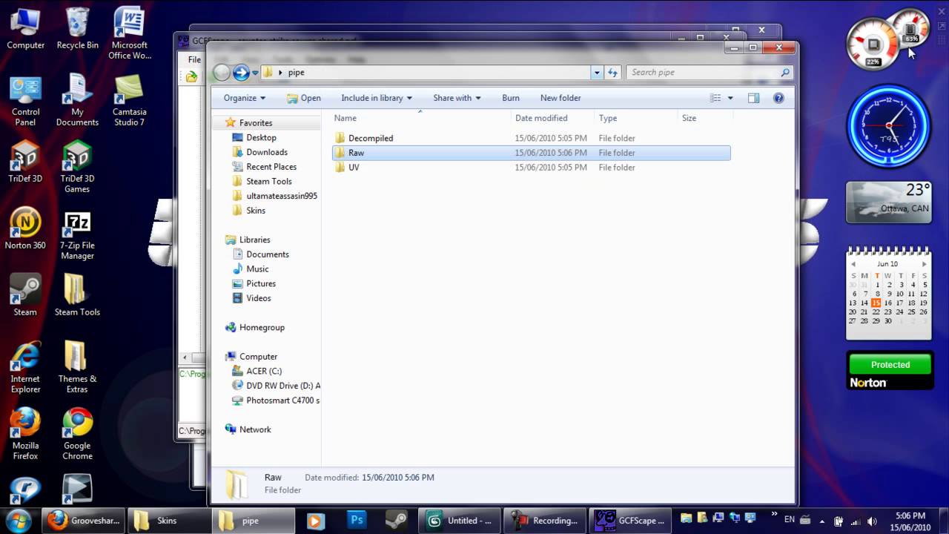
pyautogui.click(734, 48)
# Close GCFScape and launch the MdlDecompiler Fixed program.
pyautogui.click(725, 38)
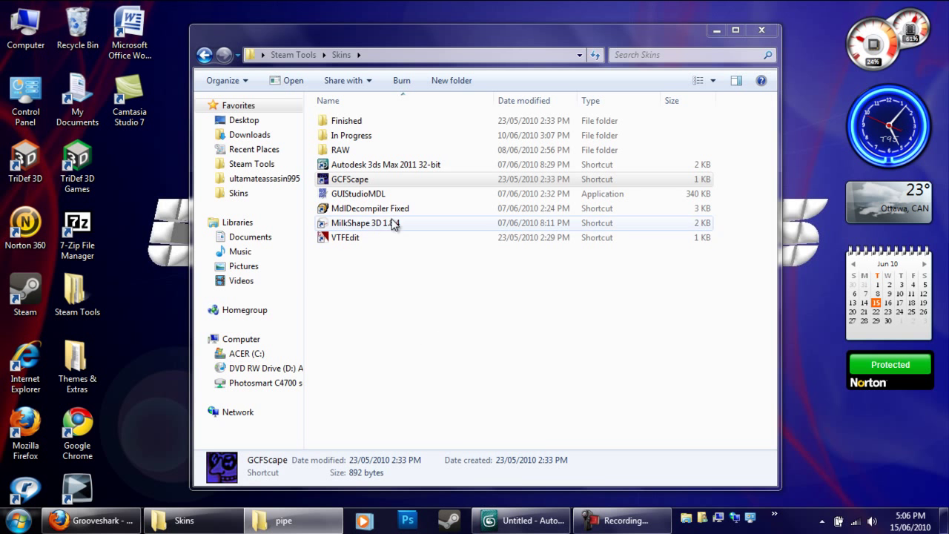
pyautogui.doubleClick(360, 209)
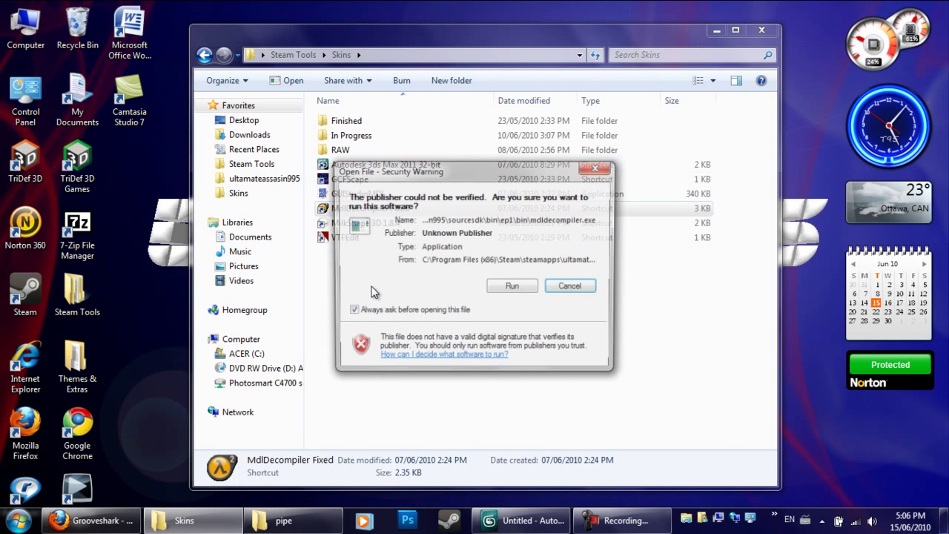
pyautogui.click(509, 287)
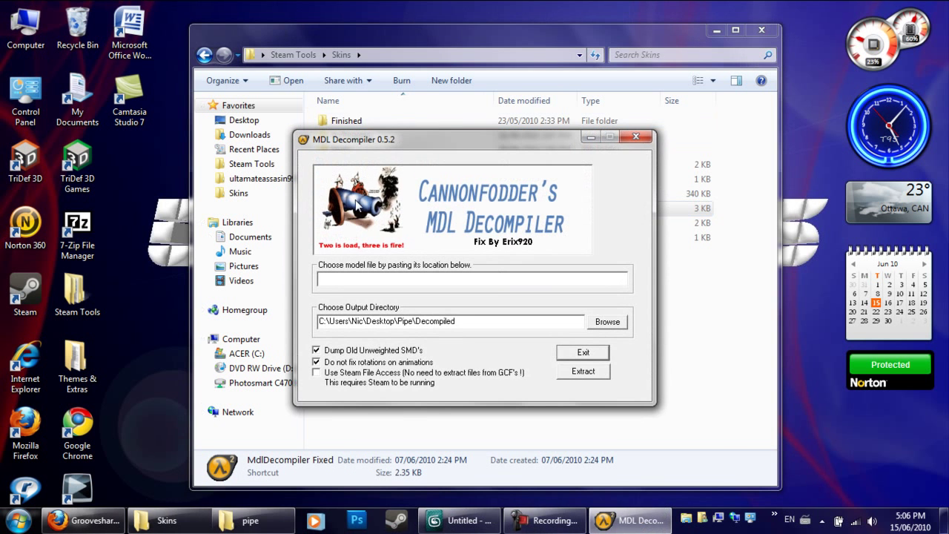
pyautogui.moveTo(404, 135); pyautogui.dragTo(401, 54)
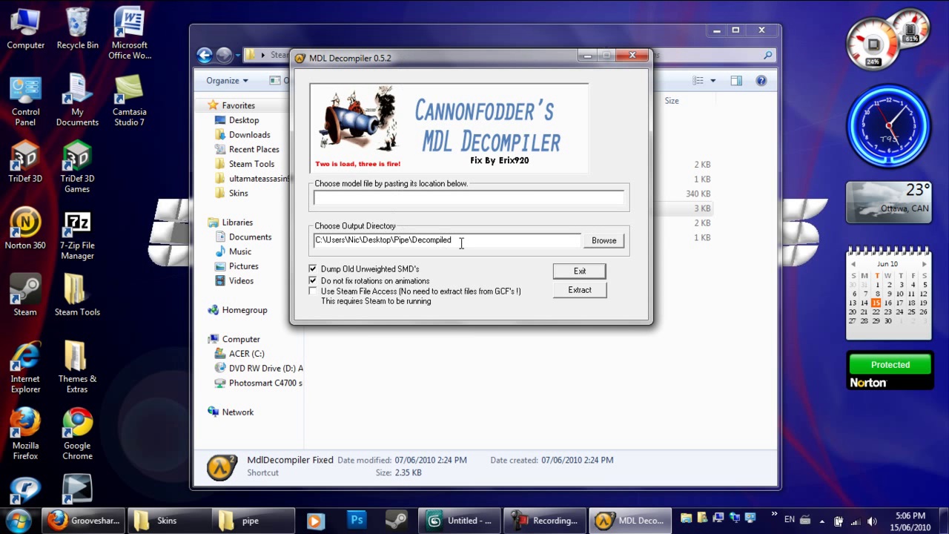
# Set the decompiler output directory to Desktop\pipe\Decompiled.
pyautogui.click(604, 242)
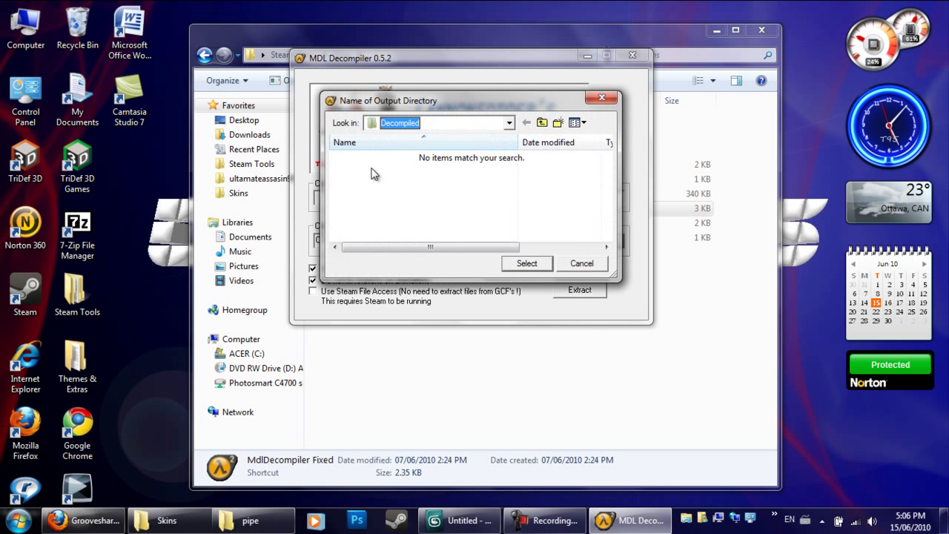
pyautogui.click(544, 125)
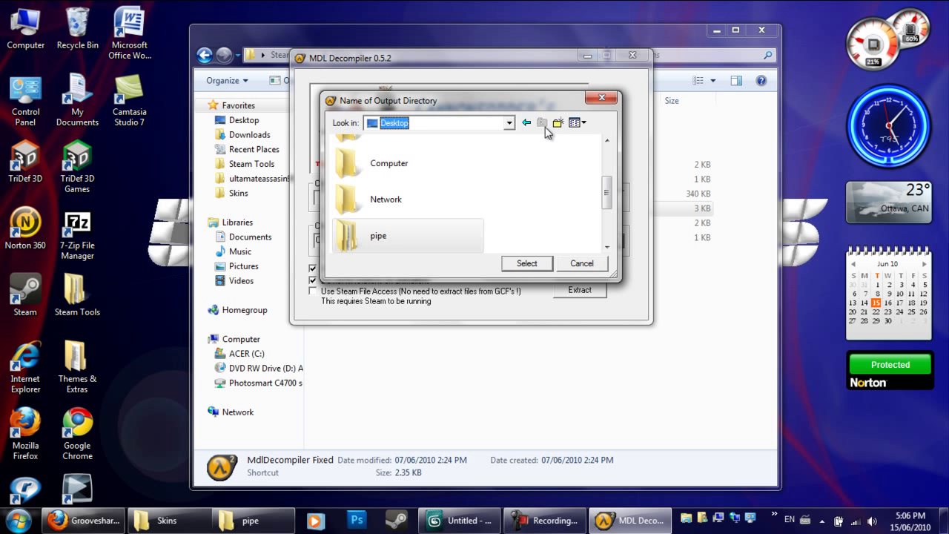
pyautogui.doubleClick(371, 237)
pyautogui.doubleClick(360, 158)
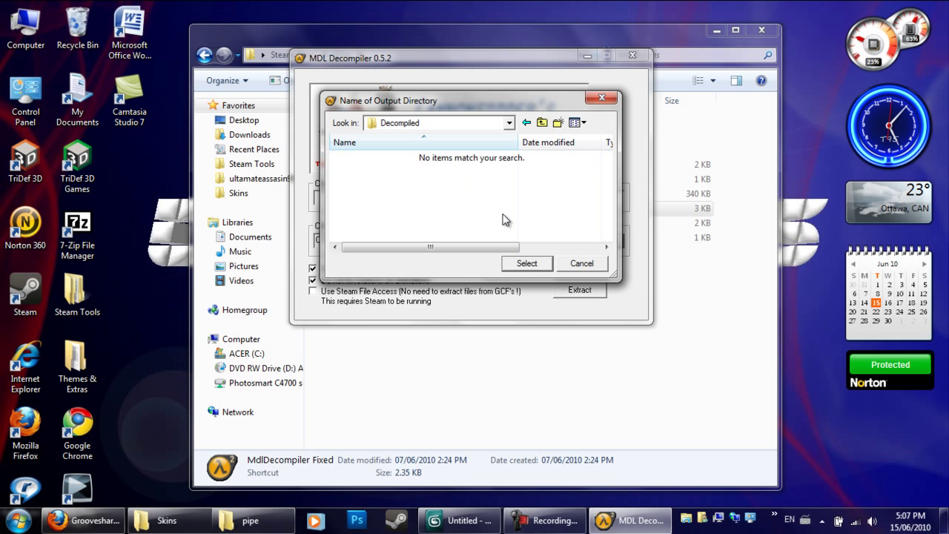
pyautogui.click(524, 264)
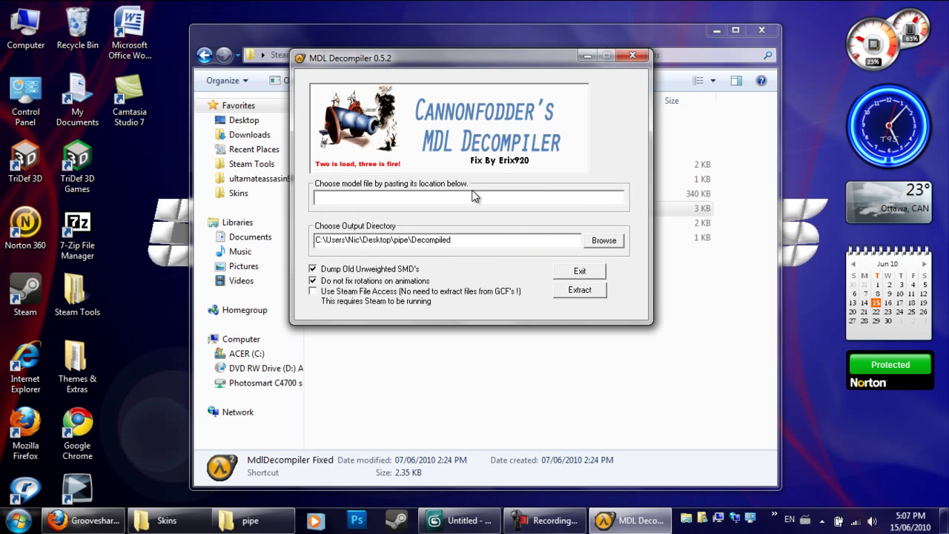
# Copy the pipe folder path from the output field into the model-file field.
pyautogui.doubleClick(422, 240)
pyautogui.click(408, 240)
pyautogui.moveTo(408, 240); pyautogui.dragTo(315, 240)
pyautogui.rightClick(362, 243)
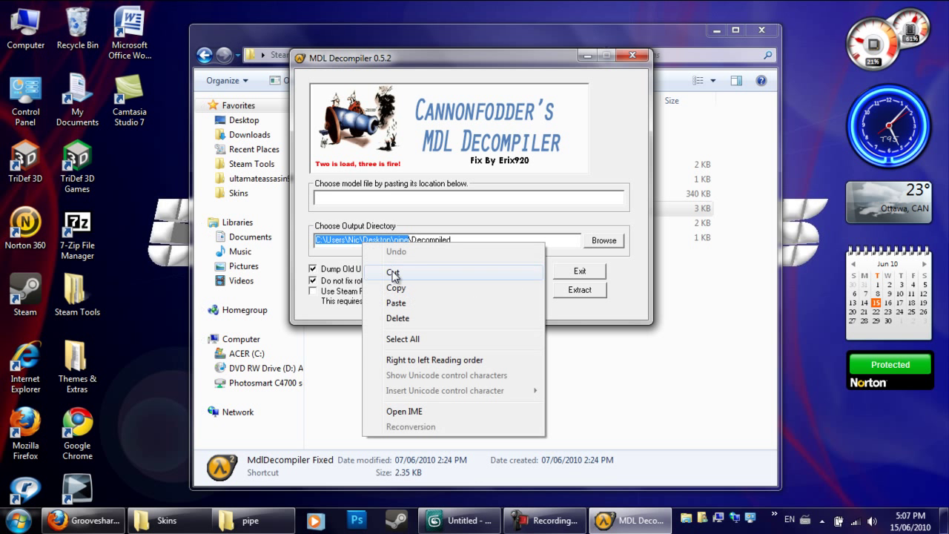
pyautogui.click(395, 286)
pyautogui.click(383, 197)
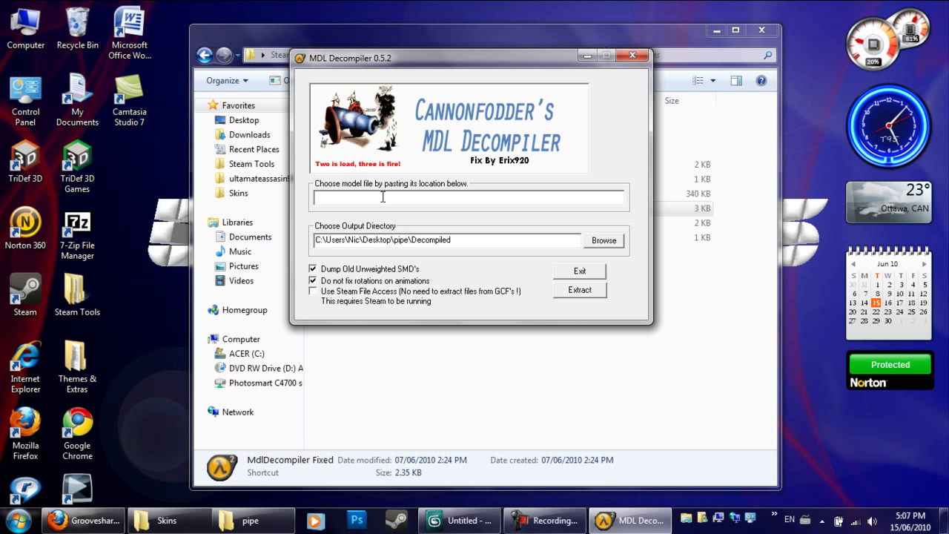
pyautogui.hotkey('ctrl', 'v')
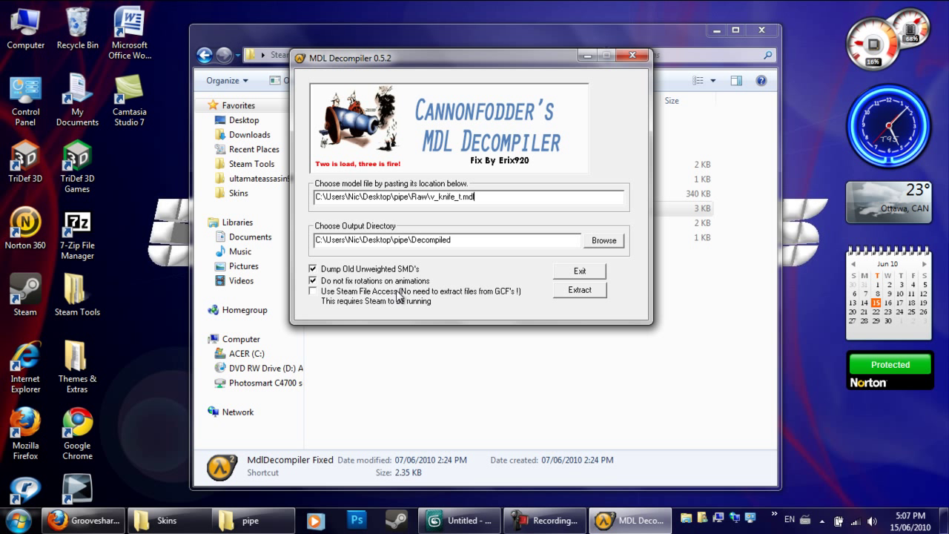
# Extract v_knife_t.mdl and acknowledge the Loaded model and Completed Dumping Model messages.
pyautogui.click(579, 296)
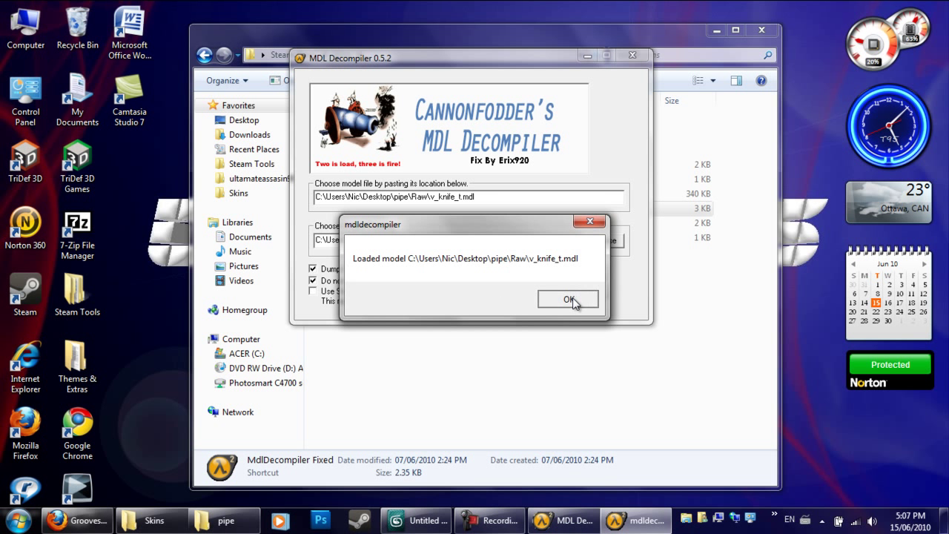
pyautogui.click(573, 297)
pyautogui.click(508, 296)
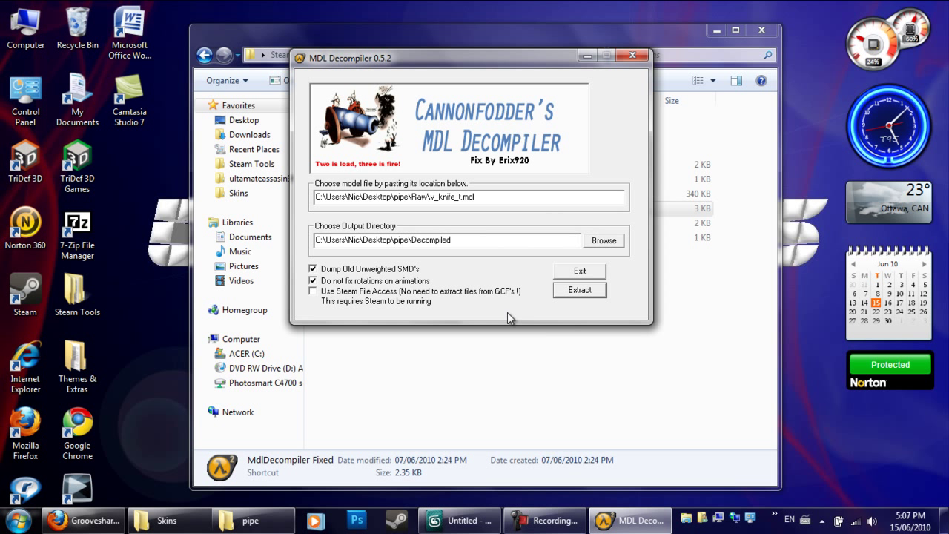
# Close the decompiler and review the SMD and QC files in pipe\Decompiled.
pyautogui.click(633, 56)
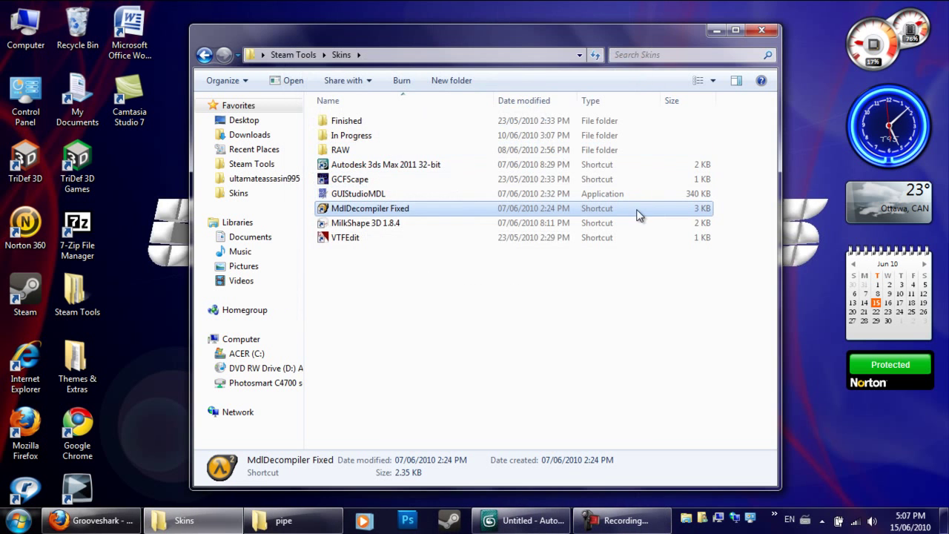
pyautogui.click(716, 30)
pyautogui.click(292, 520)
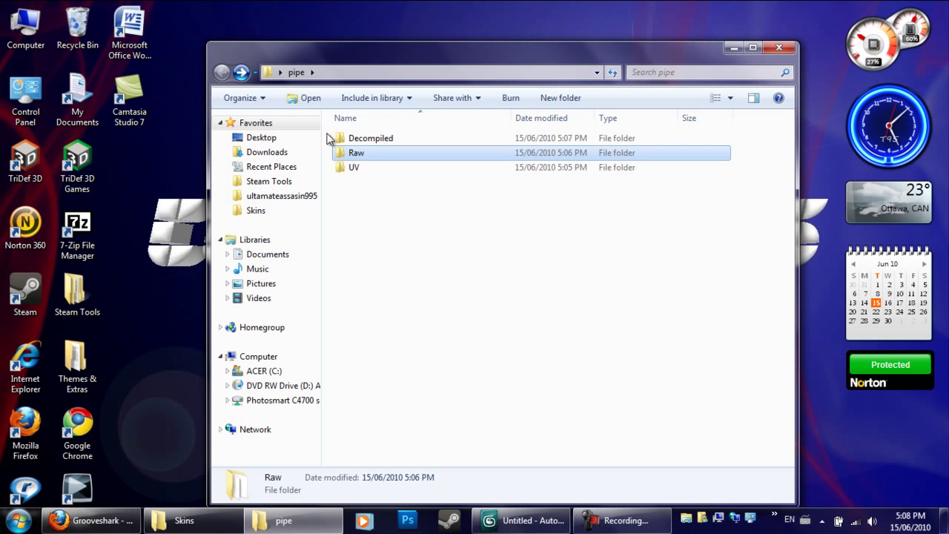
pyautogui.click(381, 139)
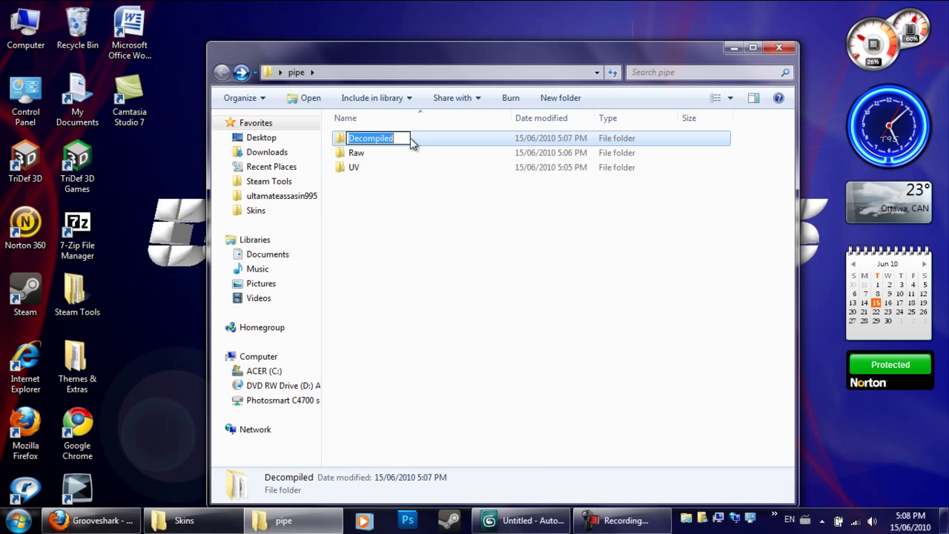
pyautogui.doubleClick(410, 141)
pyautogui.moveTo(423, 344); pyautogui.dragTo(408, 242)
# Check the five Raw files, minimize Explorer, and move the pipe icon above the logo.
pyautogui.click(222, 71)
pyautogui.doubleClick(356, 153)
pyautogui.moveTo(415, 341); pyautogui.dragTo(434, 302)
pyautogui.click(433, 302)
pyautogui.click(222, 72)
pyautogui.doubleClick(367, 138)
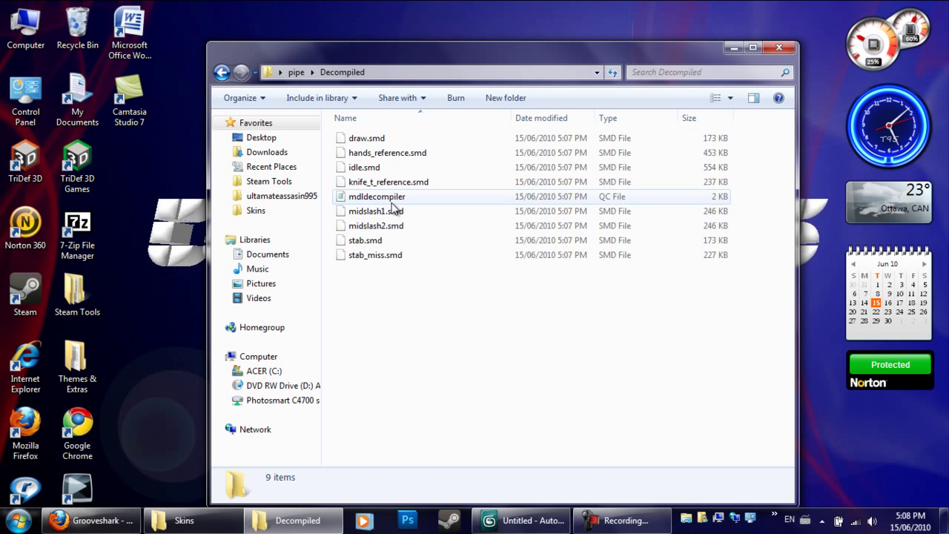
pyautogui.click(733, 47)
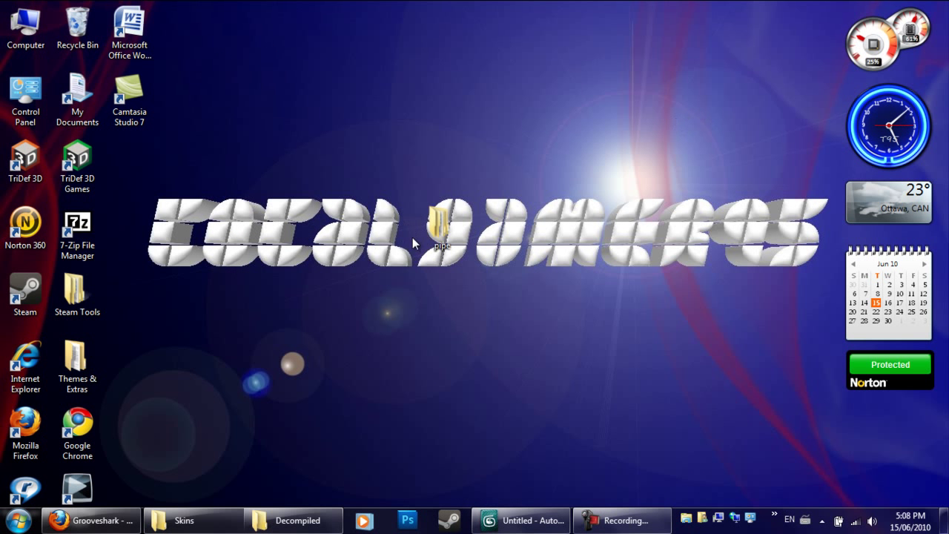
pyautogui.moveTo(438, 233); pyautogui.dragTo(441, 91)
pyautogui.click(490, 385)
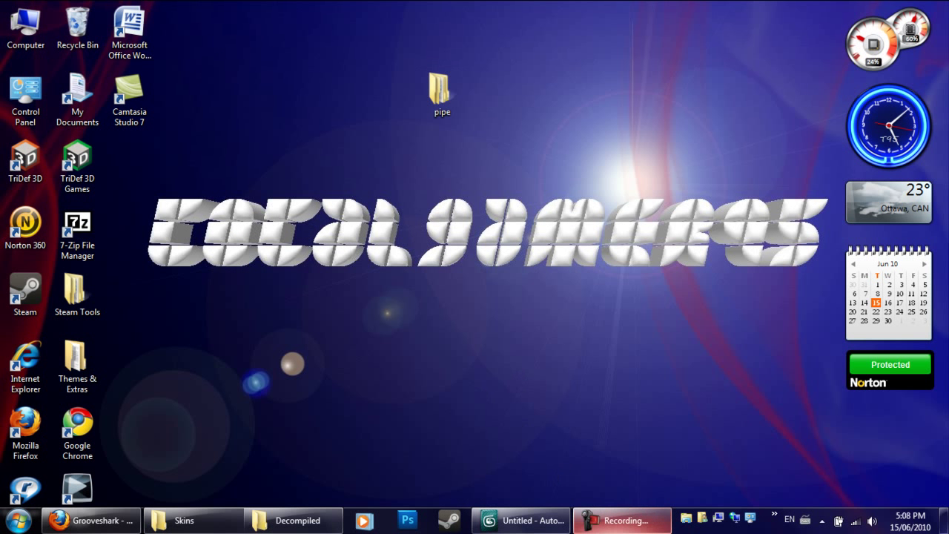
# Draw a thin cylinder in Perspective with radius 2.414 and height 54.193.
pyautogui.click(507, 521)
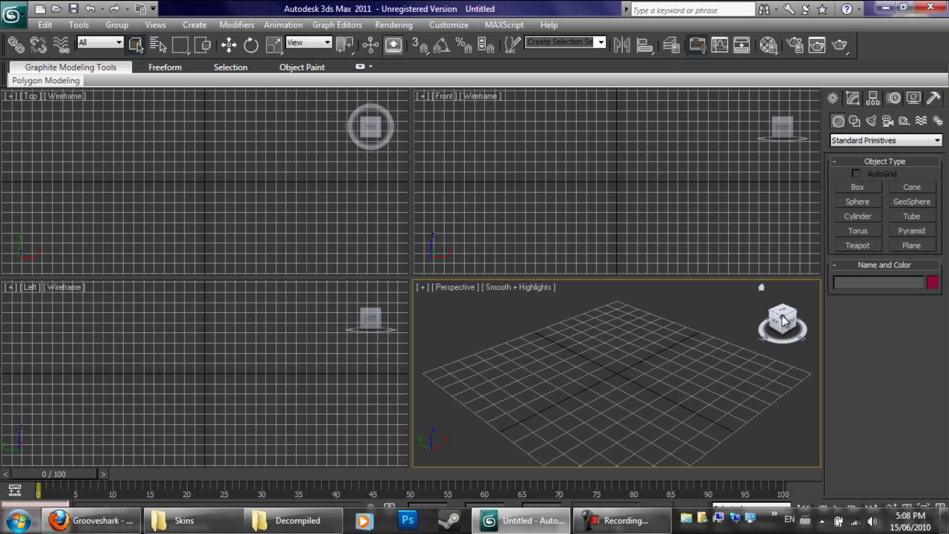
pyautogui.moveTo(784, 320); pyautogui.dragTo(807, 326)
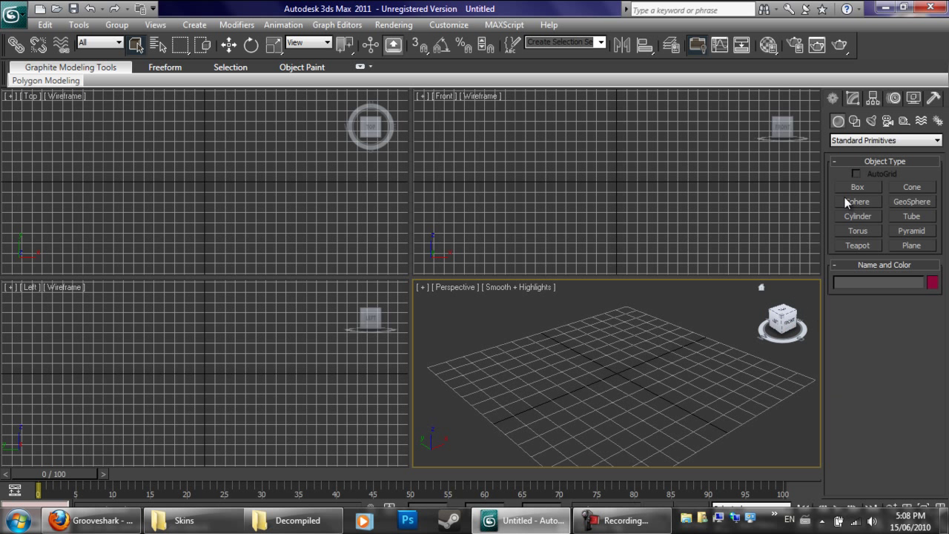
pyautogui.click(860, 216)
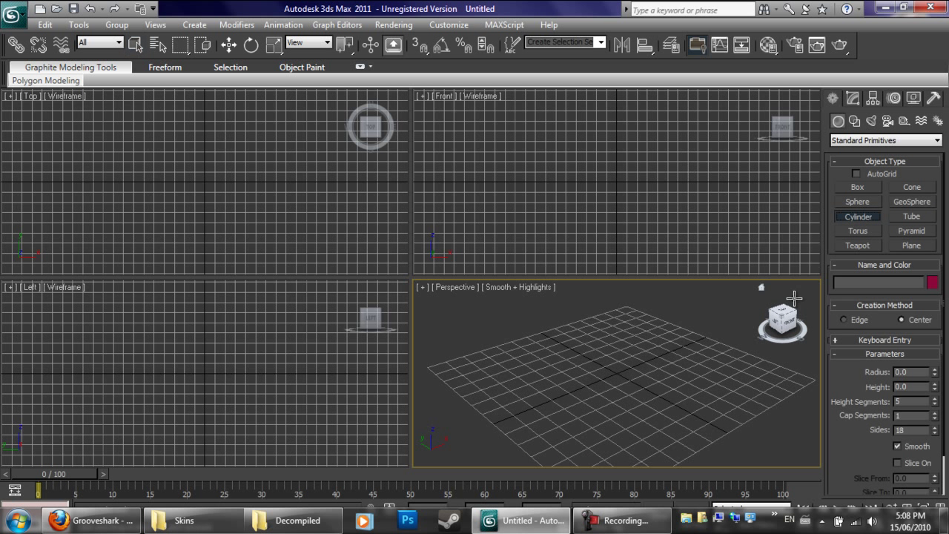
pyautogui.moveTo(616, 368); pyautogui.dragTo(616, 371)
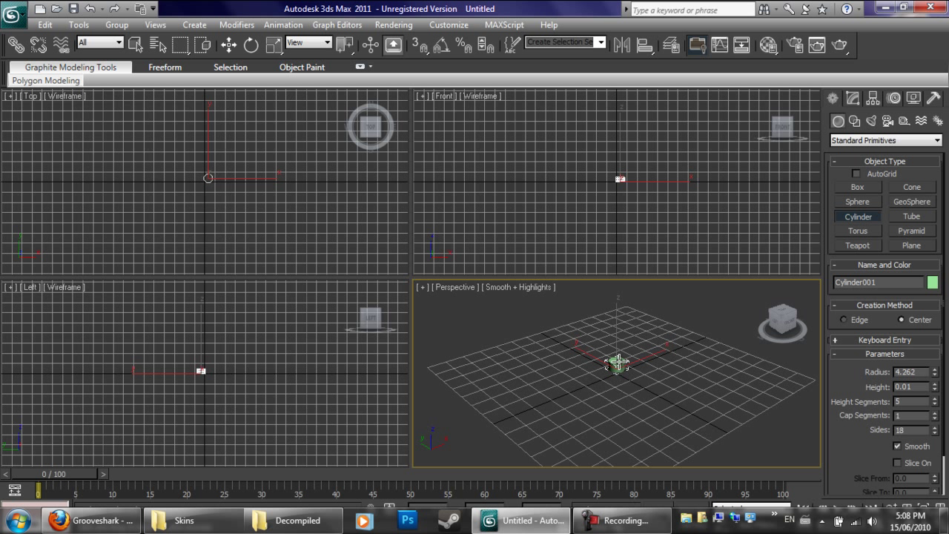
pyautogui.rightClick(644, 367)
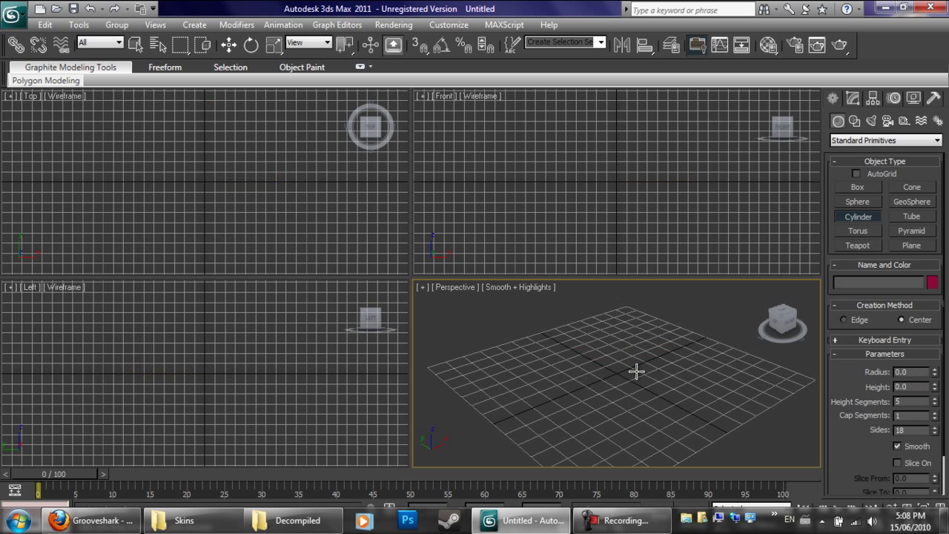
pyautogui.moveTo(616, 366); pyautogui.dragTo(616, 363)
pyautogui.click(615, 263)
pyautogui.scroll(-2, 705, 382)
pyautogui.moveTo(675, 358); pyautogui.dragTo(669, 375, button='middle')
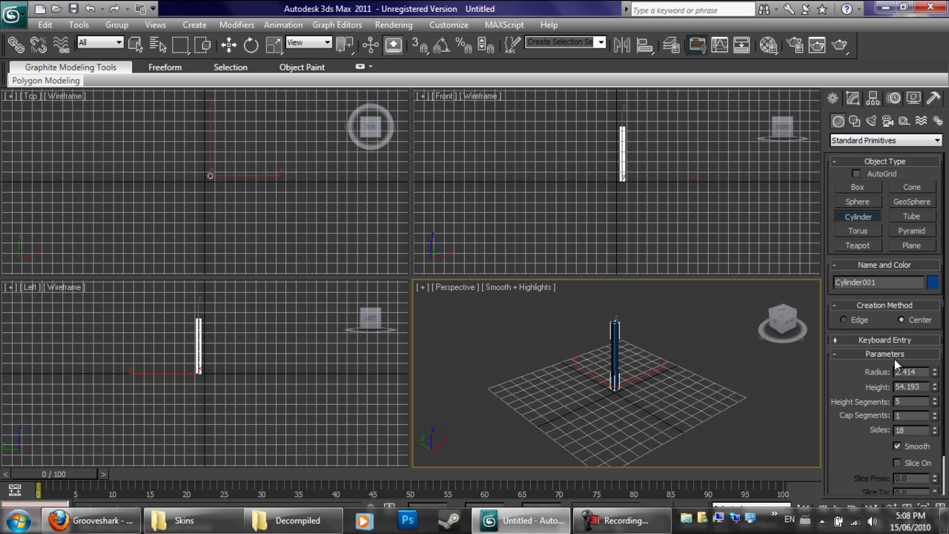
# Rename Cylinder001 to Pipe.
pyautogui.click(879, 282)
pyautogui.click(879, 281)
pyautogui.doubleClick(879, 282)
pyautogui.write('Pipe')
# Convert the Pipe to an Editable Poly from its right-click menu.
pyautogui.click(853, 99)
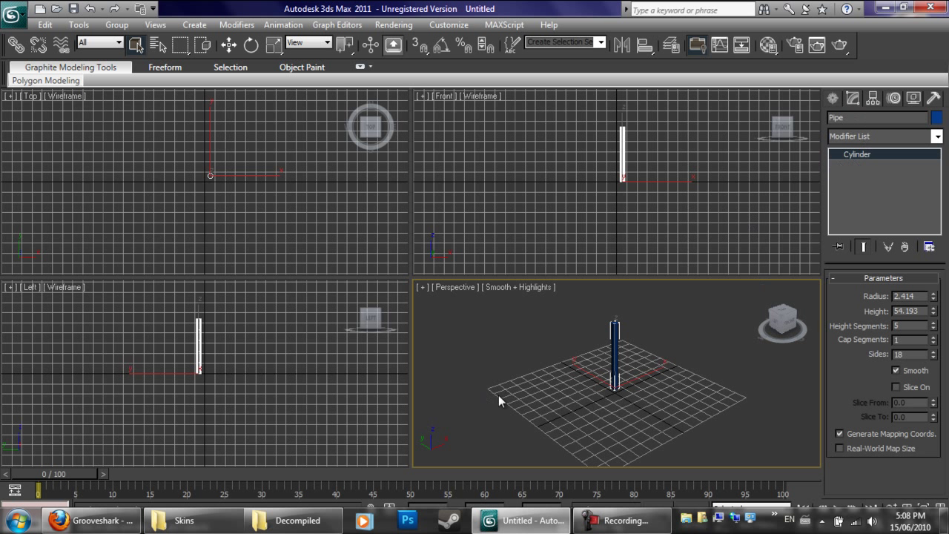
pyautogui.rightClick(615, 353)
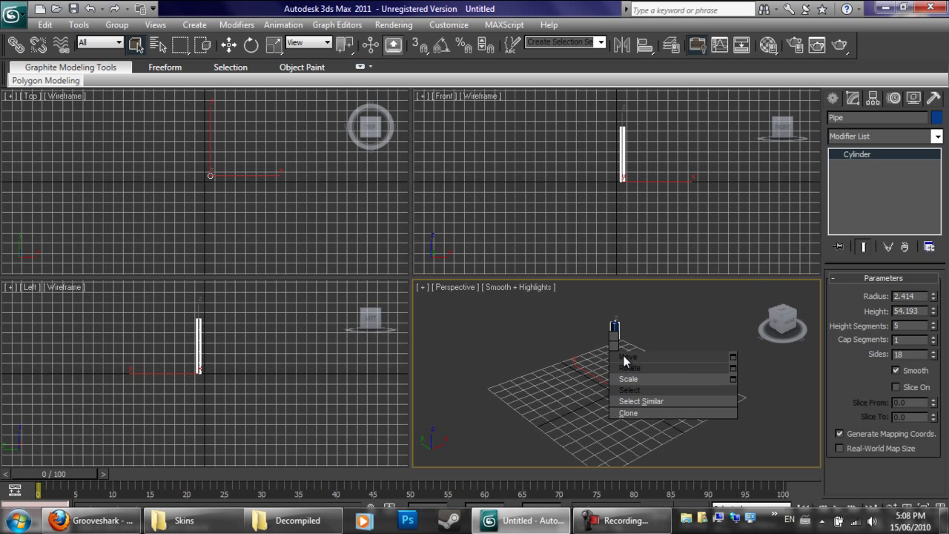
pyautogui.moveTo(658, 474)
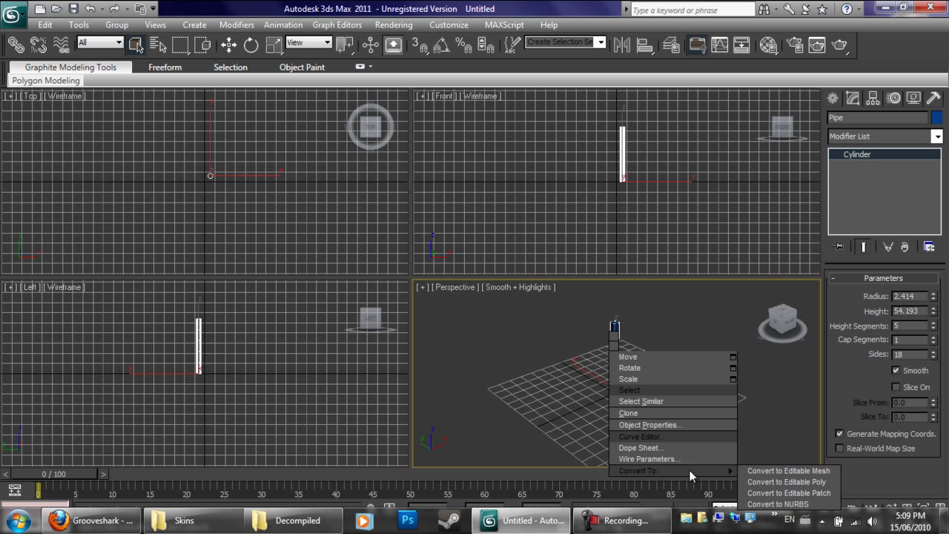
pyautogui.click(767, 481)
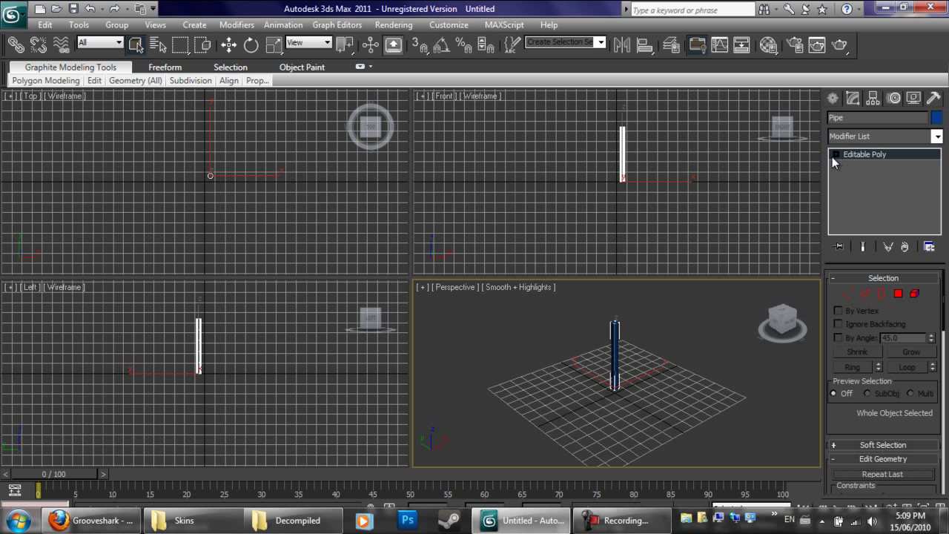
# Inspect the Editable Poly Vertex and Border levels, then return to object level.
pyautogui.click(836, 154)
pyautogui.click(861, 165)
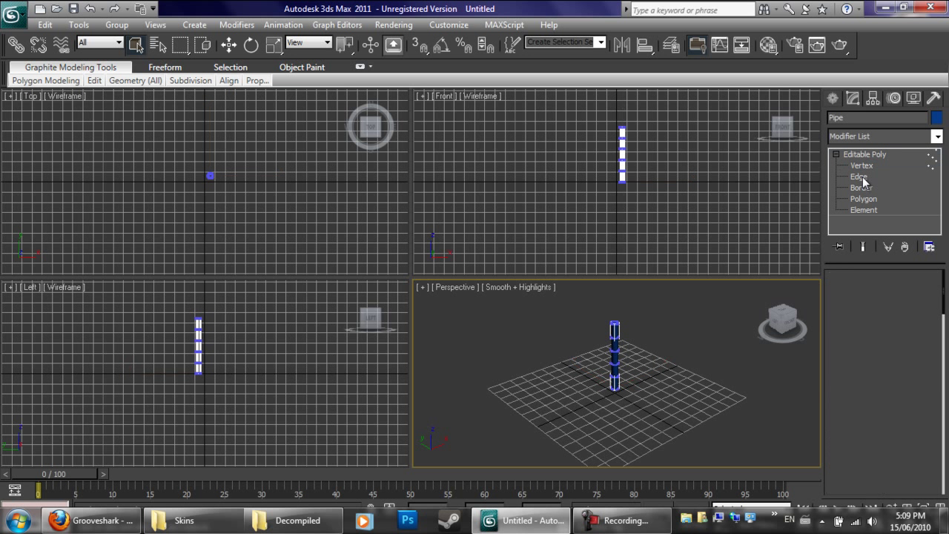
pyautogui.click(863, 187)
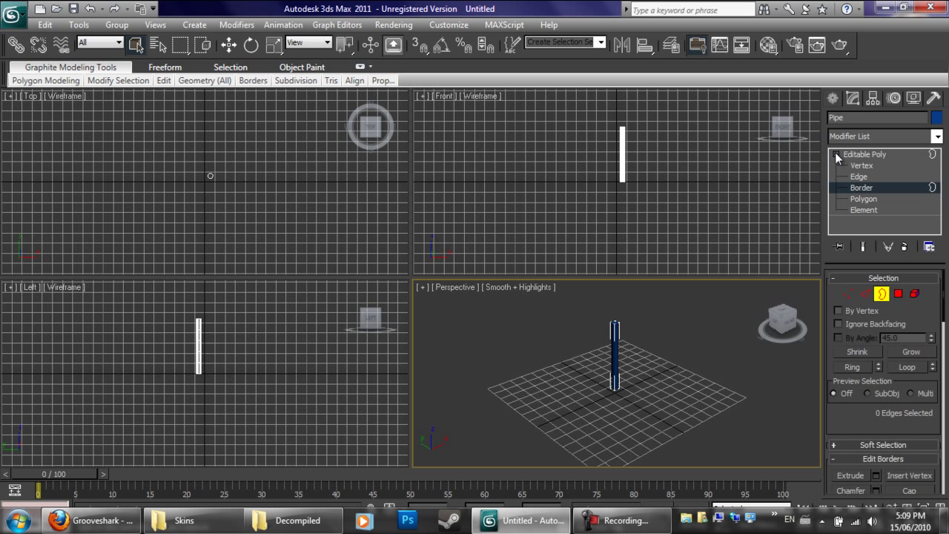
pyautogui.click(859, 154)
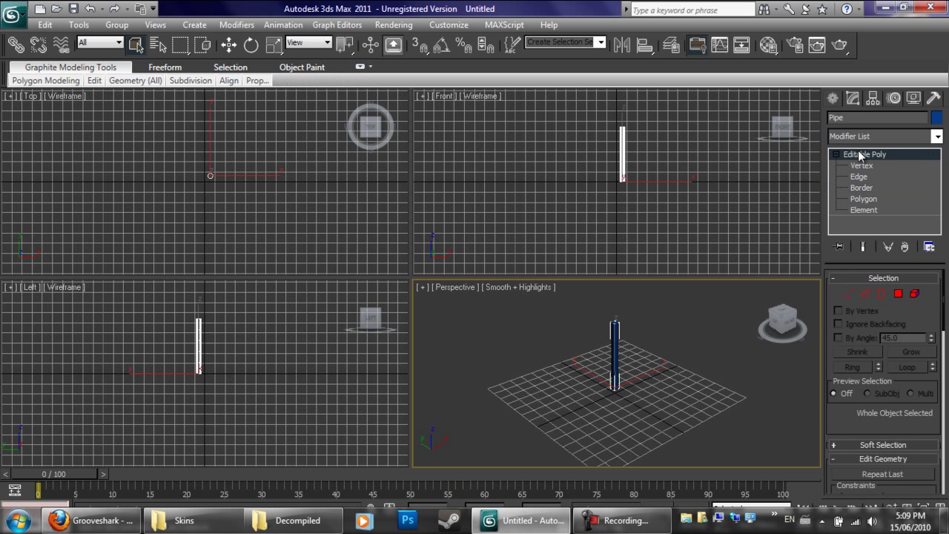
pyautogui.click(837, 154)
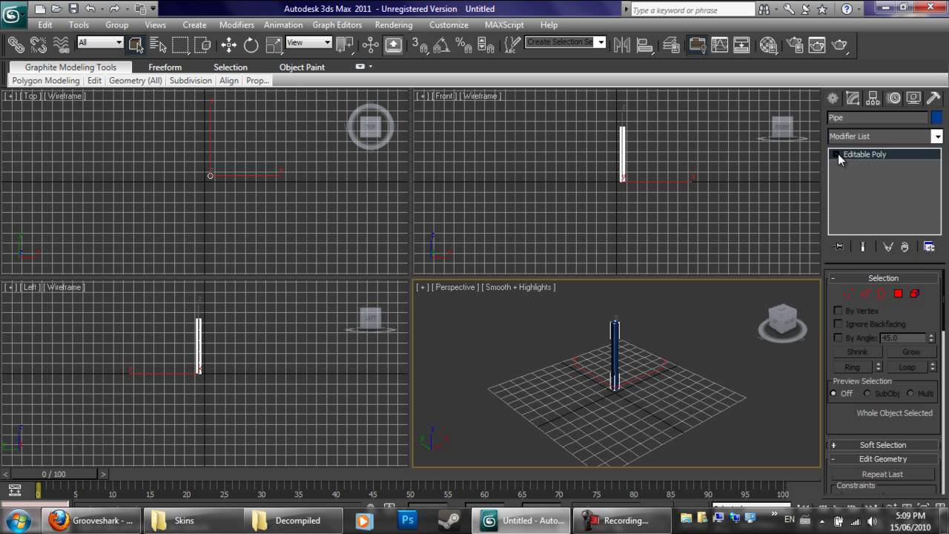
# Add an Unwrap UVW modifier to Pipe and switch it to the Face sub-object level.
pyautogui.click(936, 138)
pyautogui.moveTo(940, 167); pyautogui.dragTo(947, 442)
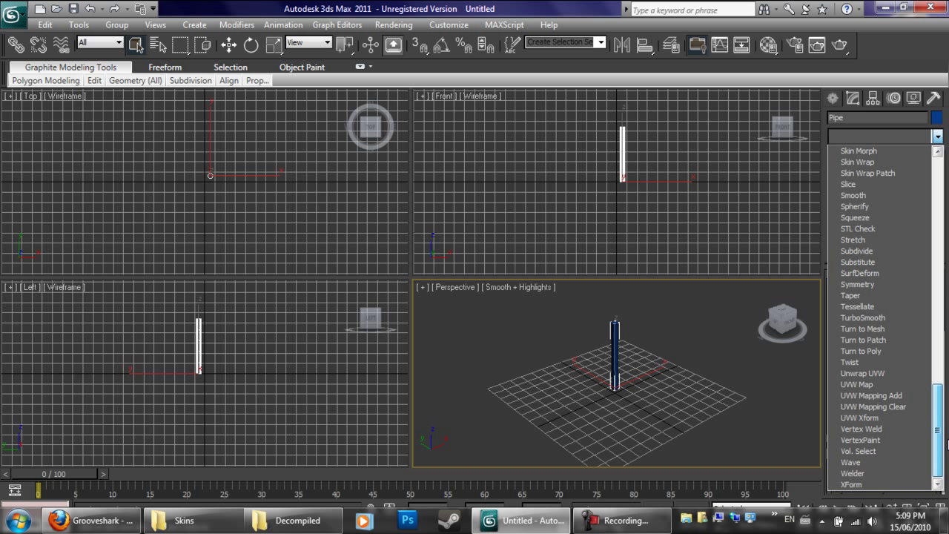
pyautogui.click(879, 372)
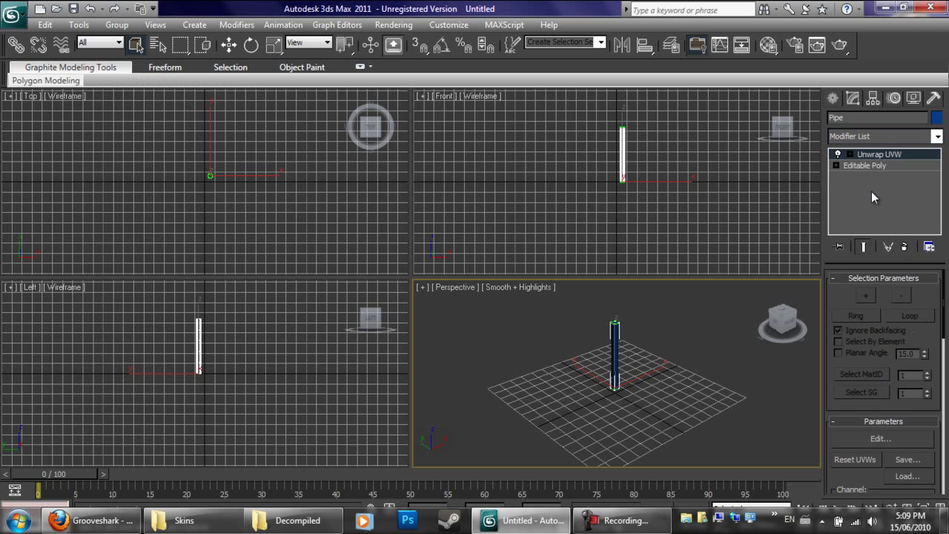
pyautogui.click(851, 154)
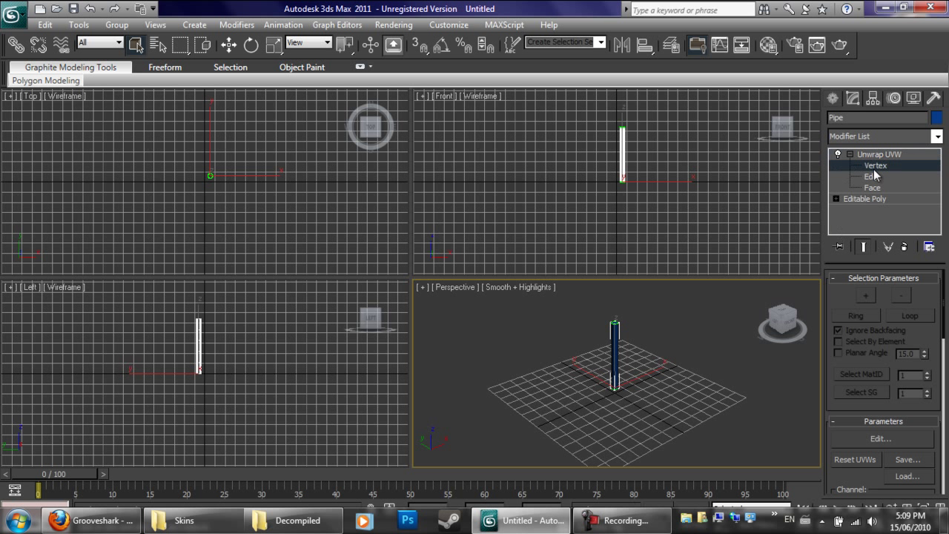
pyautogui.click(873, 177)
pyautogui.click(875, 189)
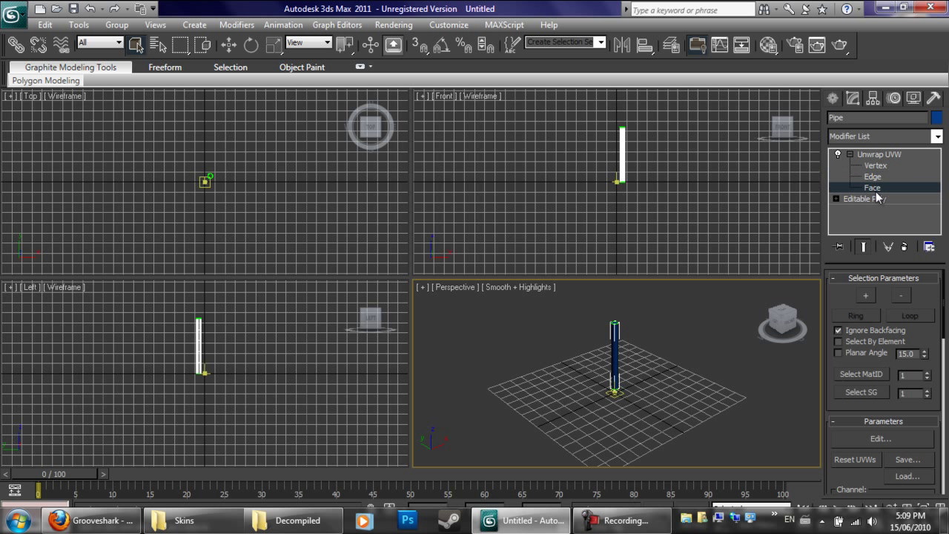
pyautogui.click(873, 189)
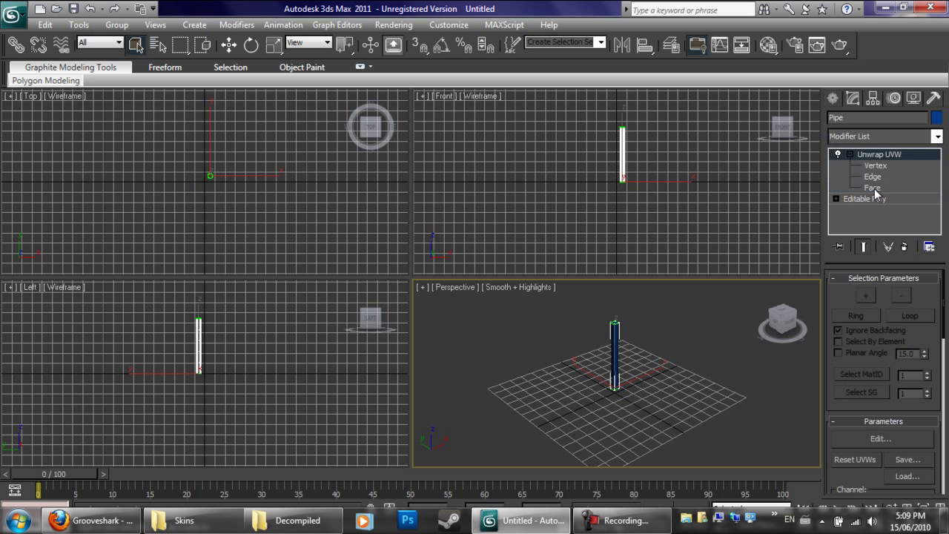
pyautogui.click(873, 187)
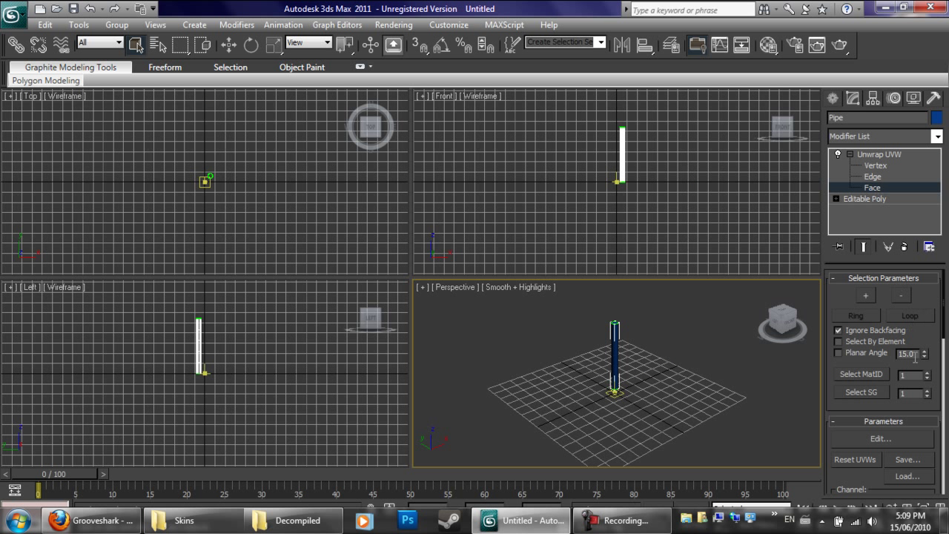
pyautogui.scroll(-3, 894, 398)
# Select all of the pipe's UV faces in Edit UVWs and apply Flatten Mapping.
pyautogui.click(892, 357)
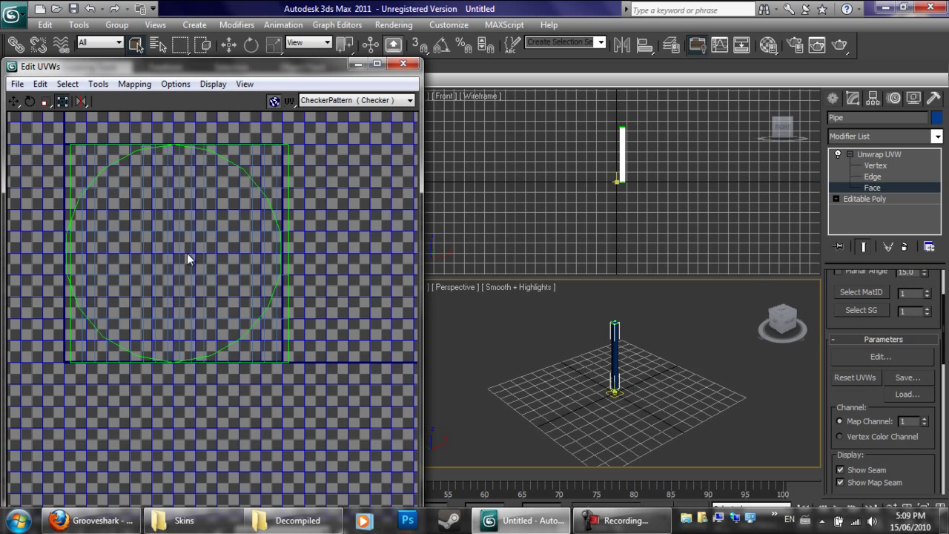
pyautogui.moveTo(320, 383); pyautogui.dragTo(320, 385)
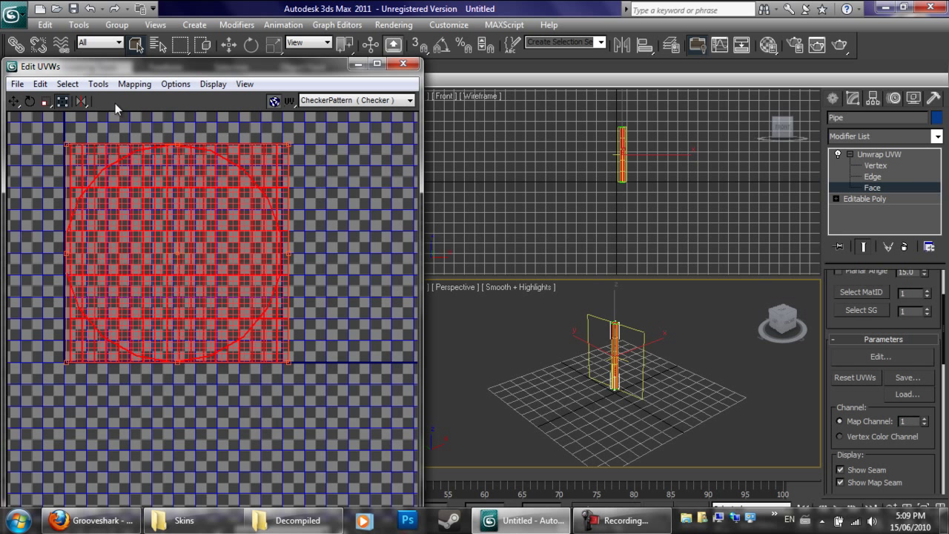
pyautogui.click(131, 86)
pyautogui.click(137, 99)
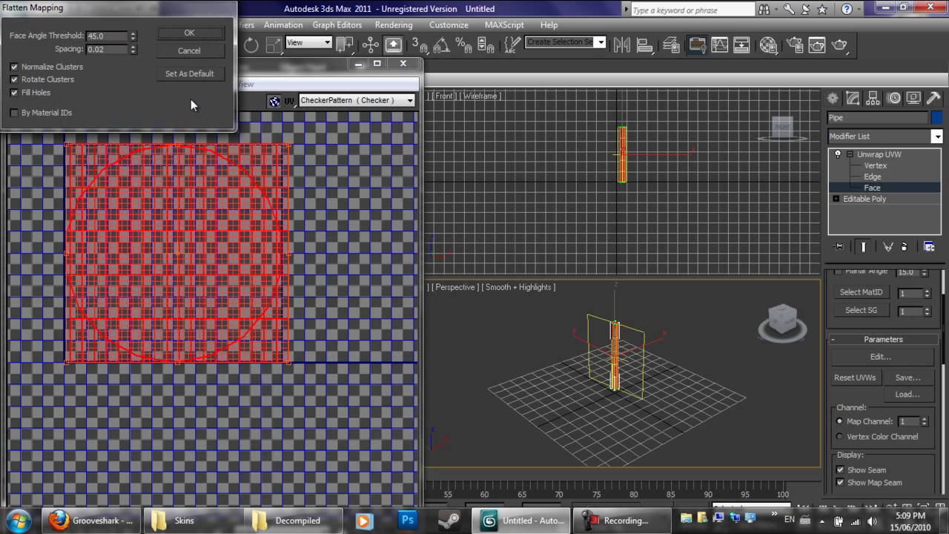
pyautogui.click(185, 31)
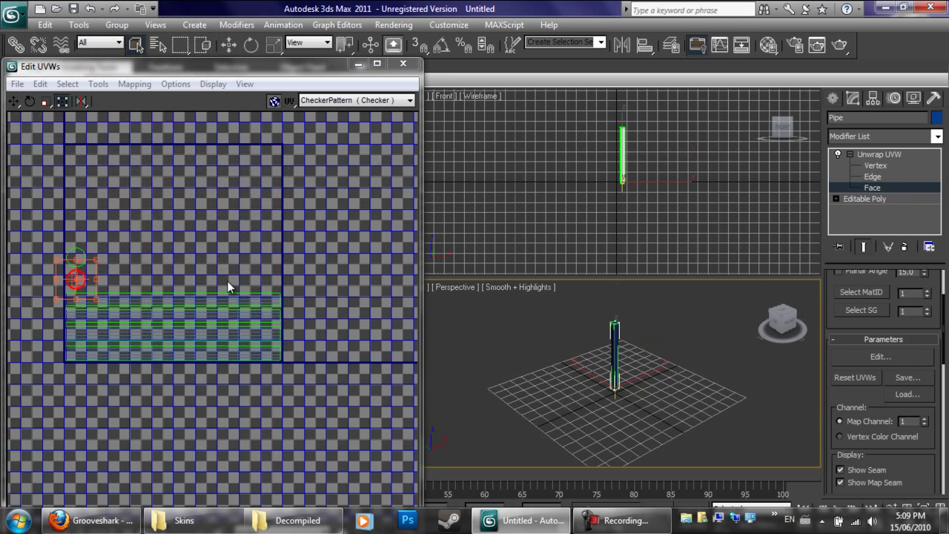
pyautogui.scroll(2, 222, 282)
pyautogui.moveTo(221, 235); pyautogui.dragTo(265, 261, button='middle')
pyautogui.scroll(3, 344, 261)
pyautogui.scroll(-4, 266, 261)
# Move the flattened clusters into the UV square, with an end-cap cluster toward the upper left.
pyautogui.moveTo(166, 289); pyautogui.dragTo(320, 194)
pyautogui.scroll(-2, 292, 214)
pyautogui.scroll(3, 319, 194)
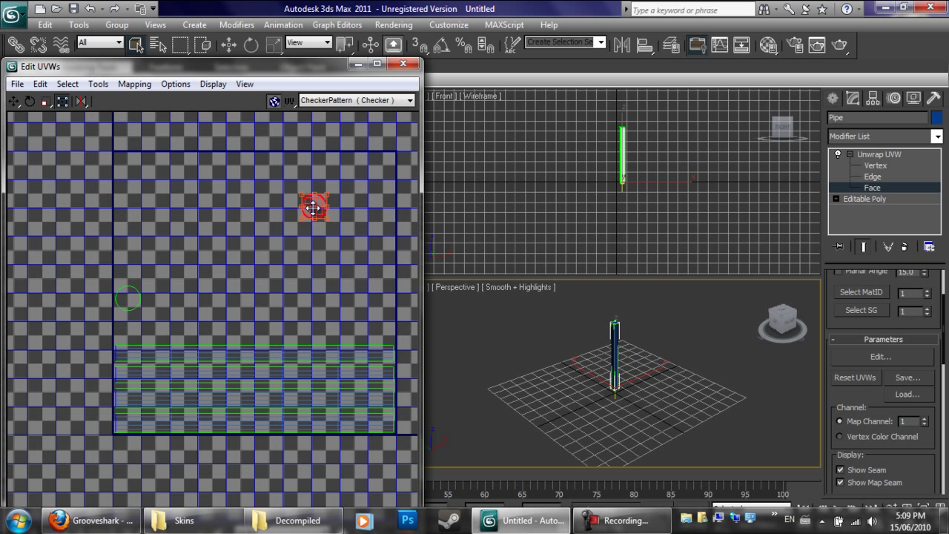
pyautogui.moveTo(313, 206); pyautogui.dragTo(134, 171)
pyautogui.hotkey('ctrl', 'z')
pyautogui.moveTo(318, 207); pyautogui.dragTo(172, 170)
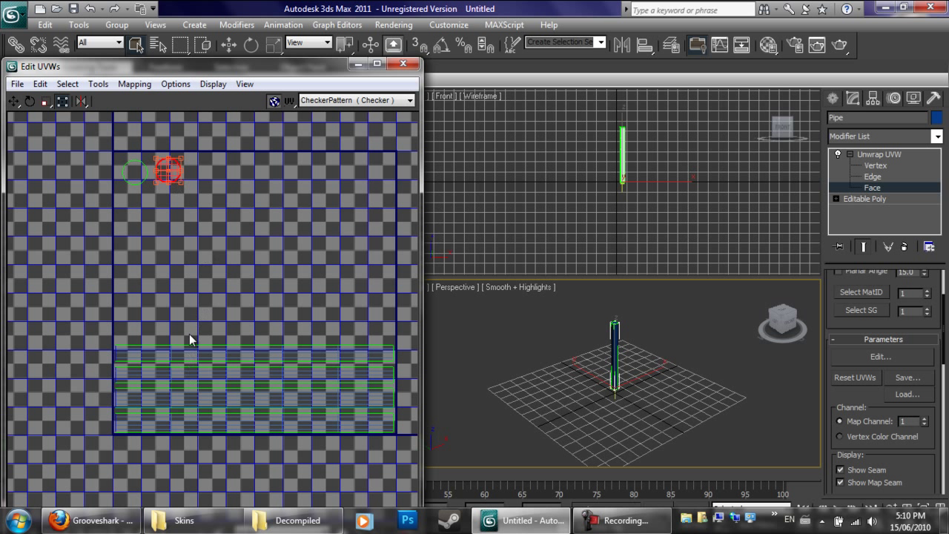
# Enlarge both end-cap circles and place them in the square's upper-left and upper-right corners.
pyautogui.click(45, 101)
pyautogui.moveTo(169, 172); pyautogui.dragTo(162, 199)
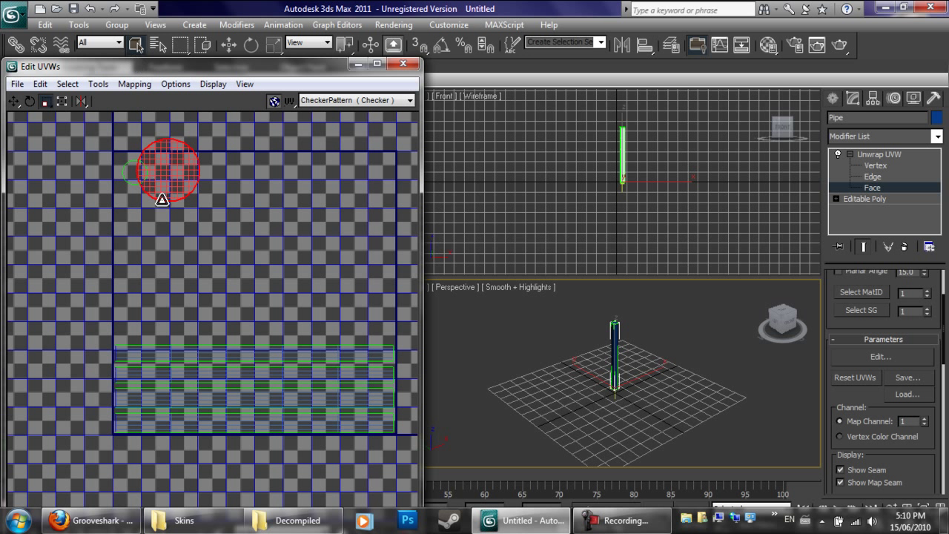
pyautogui.click(129, 170)
pyautogui.moveTo(131, 169); pyautogui.dragTo(108, 76)
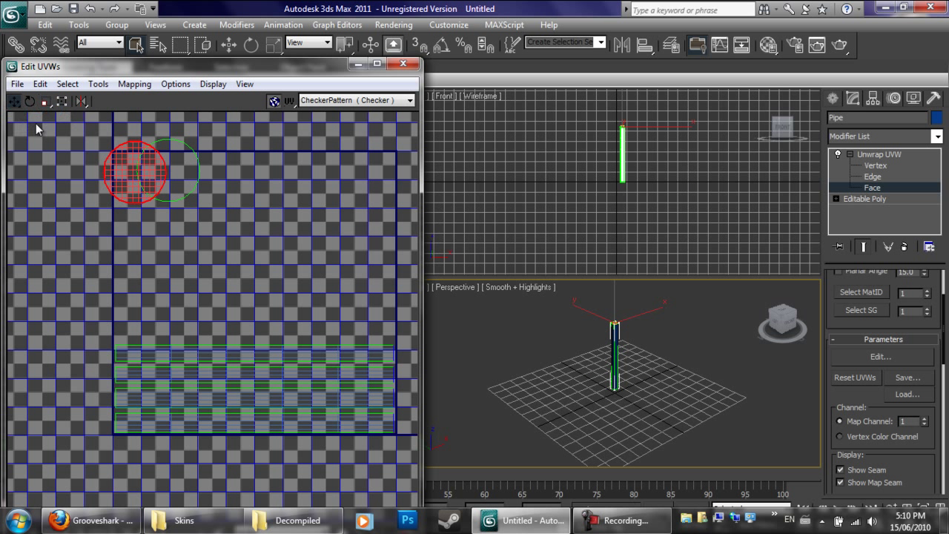
pyautogui.moveTo(128, 163); pyautogui.dragTo(356, 175)
pyautogui.click(164, 164)
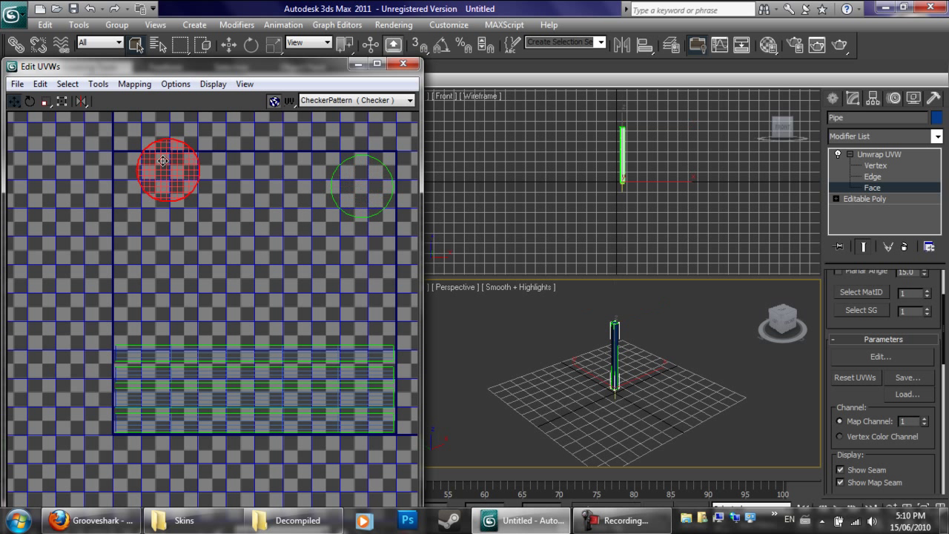
pyautogui.moveTo(164, 165); pyautogui.dragTo(141, 175)
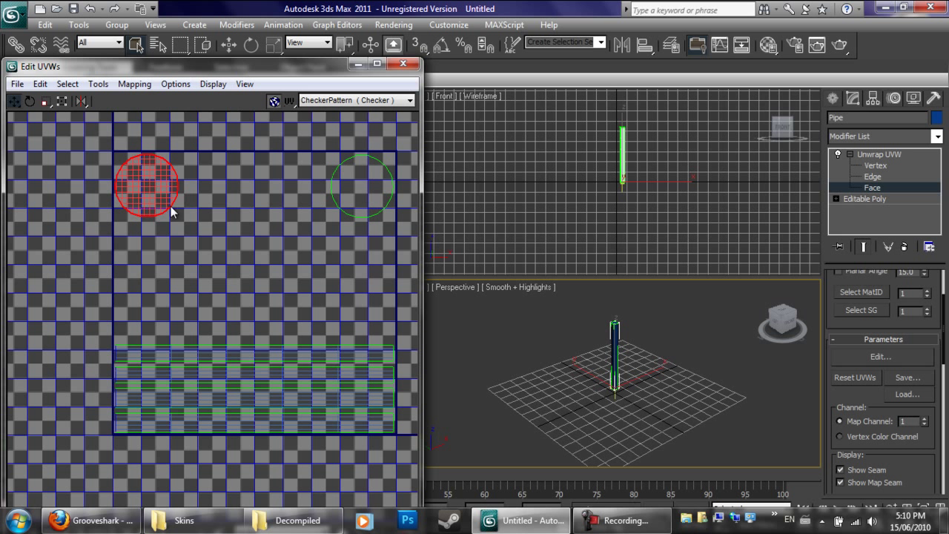
# Deselect all clusters and frame the whole UV square in the editor.
pyautogui.scroll(2, 232, 355)
pyautogui.scroll(2, 198, 280)
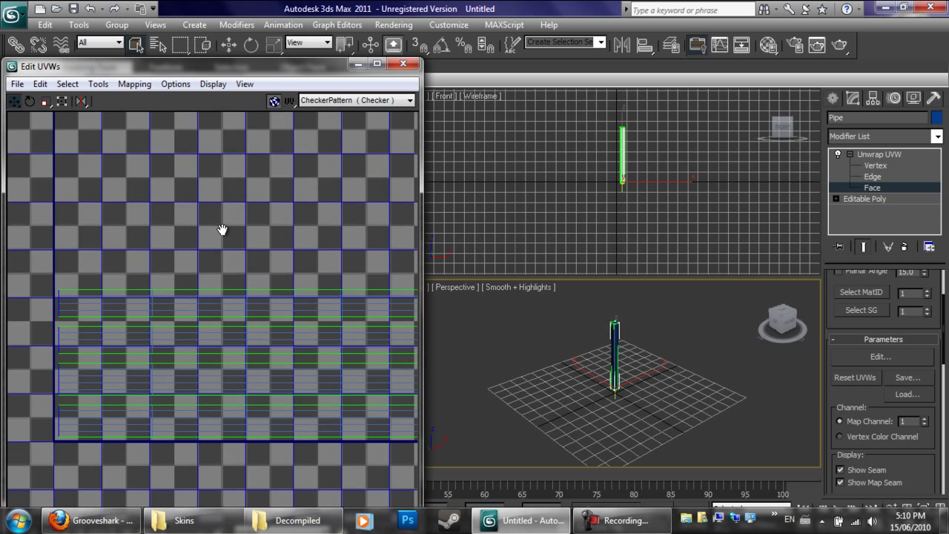
pyautogui.click(107, 332)
pyautogui.click(129, 232)
pyautogui.scroll(-4, 172, 239)
pyautogui.moveTo(202, 210); pyautogui.dragTo(227, 249, button='middle')
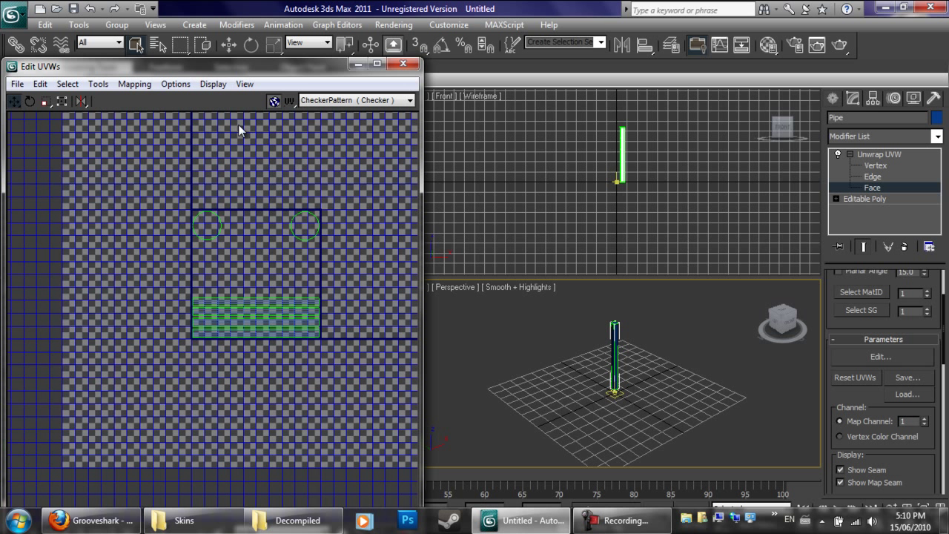
pyautogui.click(16, 85)
pyautogui.moveTo(105, 87)
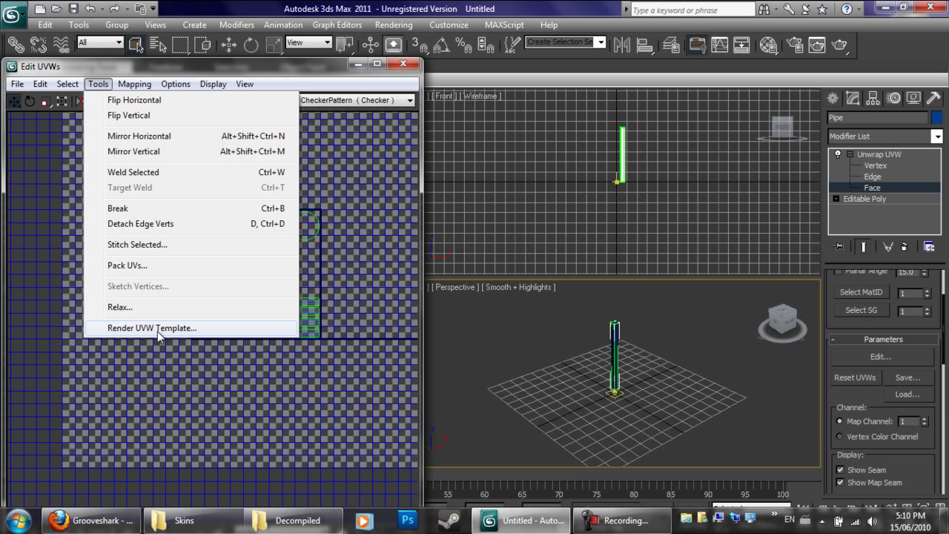
# Open the Render UVW Template settings and render a first preview of the template.
pyautogui.click(157, 330)
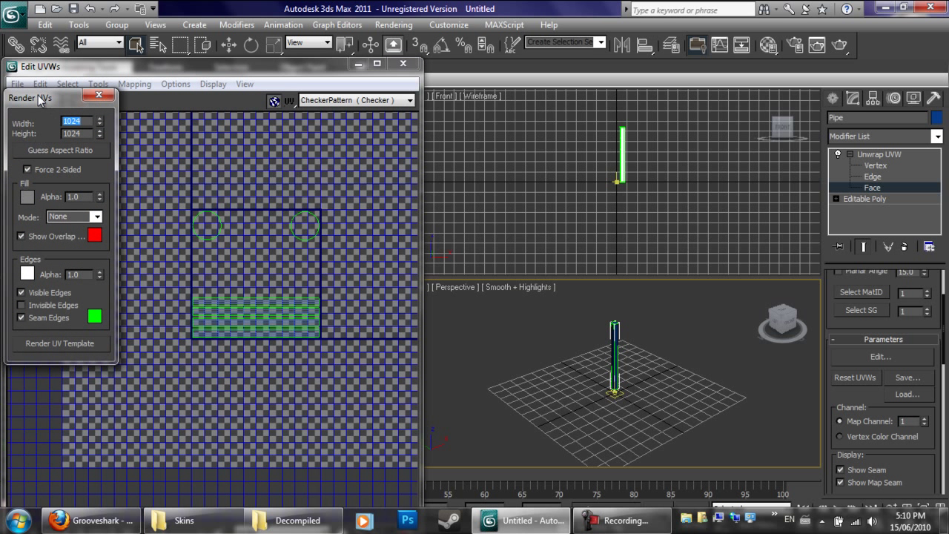
pyautogui.moveTo(41, 98); pyautogui.dragTo(295, 49)
pyautogui.click(323, 293)
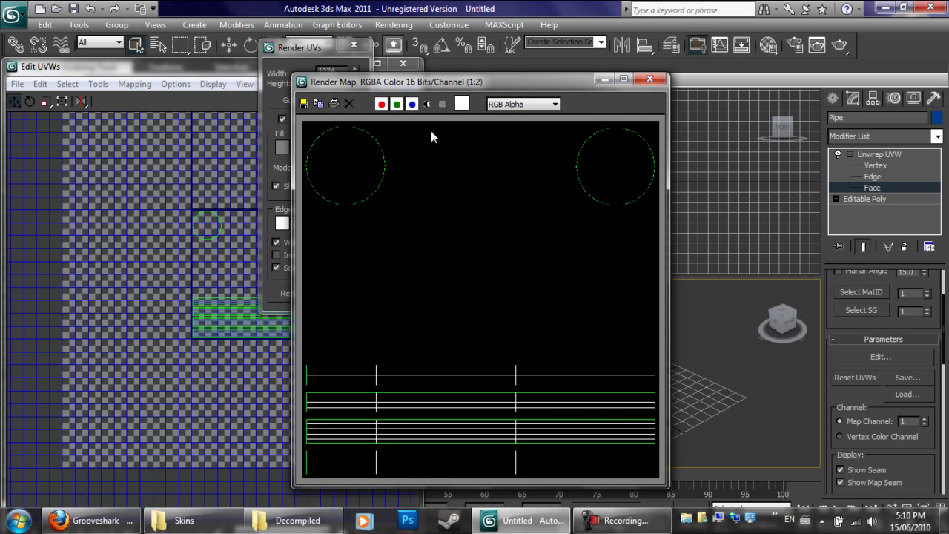
pyautogui.scroll(1, 590, 186)
pyautogui.scroll(-1, 590, 185)
pyautogui.scroll(1, 590, 185)
pyautogui.scroll(-1, 511, 346)
pyautogui.scroll(1, 484, 361)
pyautogui.click(649, 79)
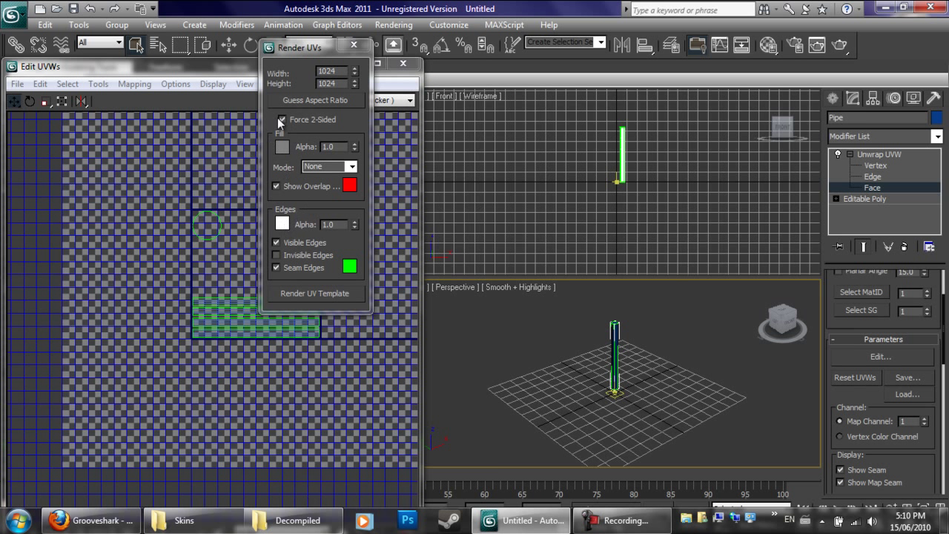
# Set Fill Mode to Normal and Seam Edges to white, then render the UV template.
pyautogui.click(352, 166)
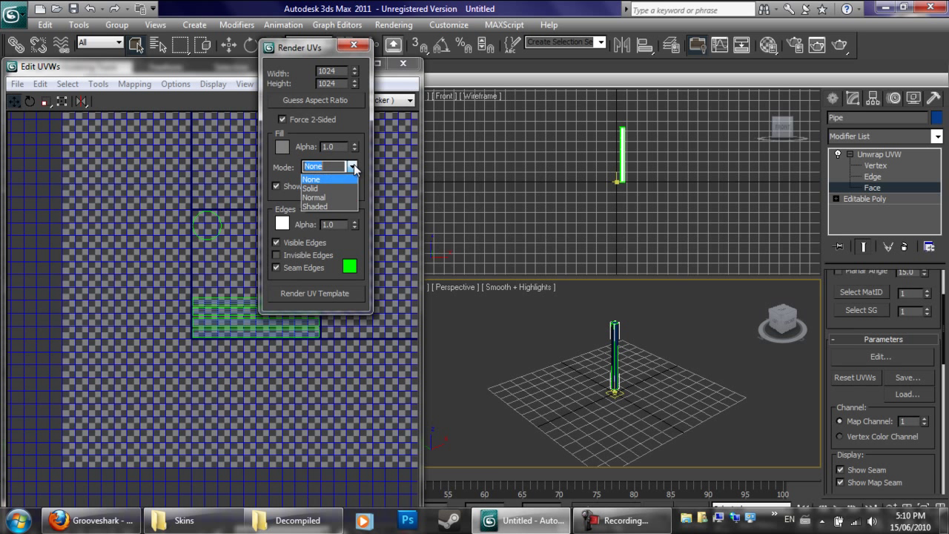
pyautogui.click(343, 198)
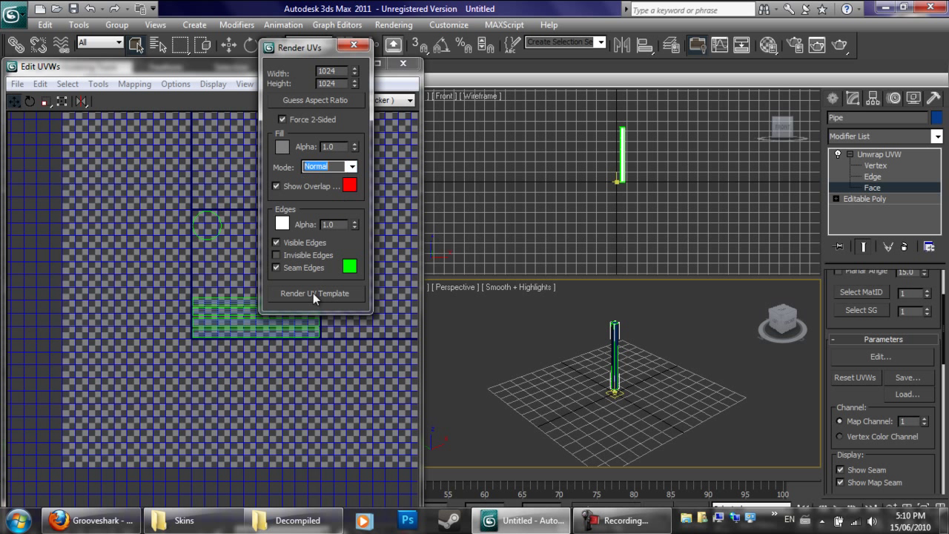
pyautogui.click(312, 293)
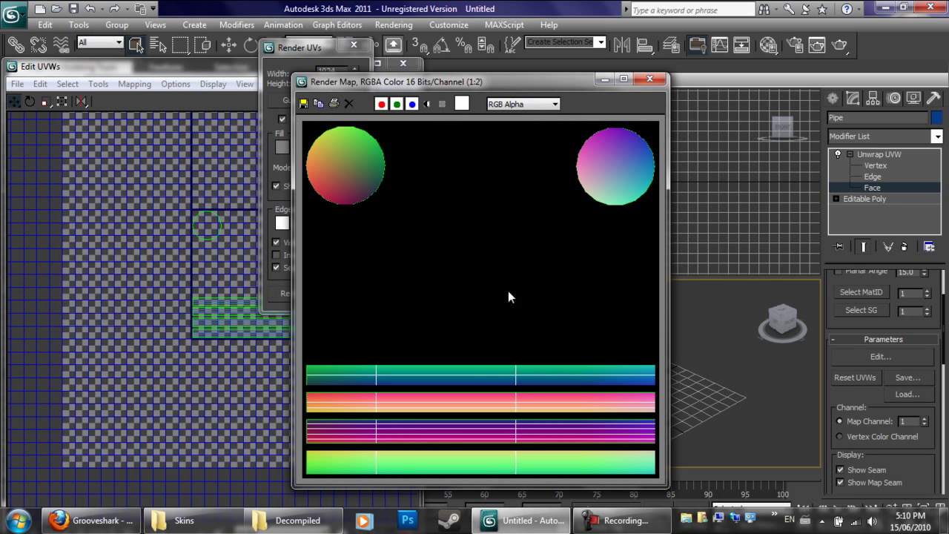
pyautogui.click(649, 79)
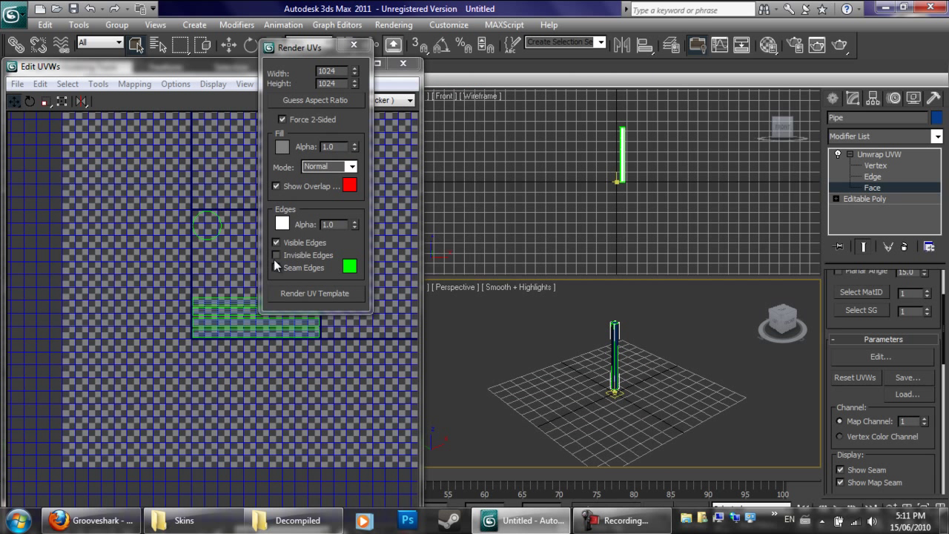
pyautogui.click(348, 266)
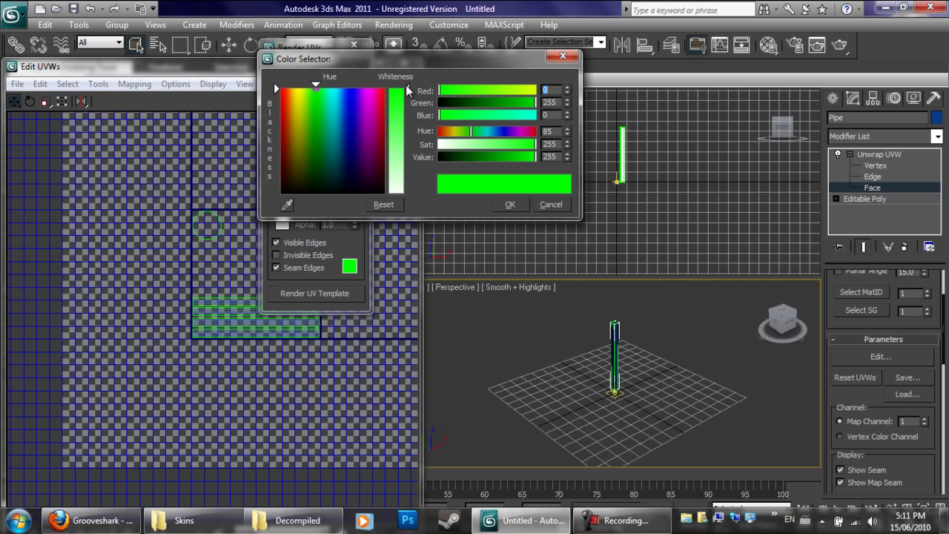
pyautogui.moveTo(407, 89); pyautogui.dragTo(413, 194)
pyautogui.click(517, 204)
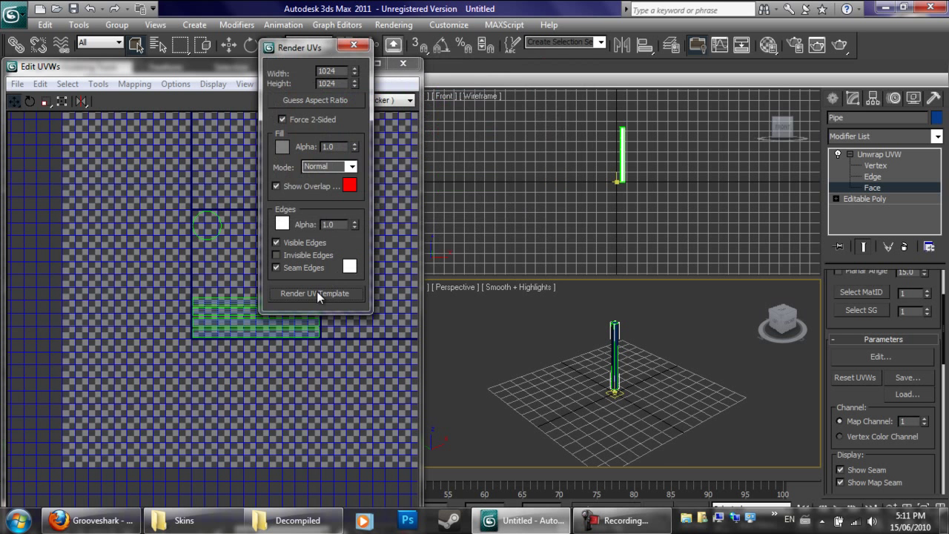
pyautogui.click(316, 292)
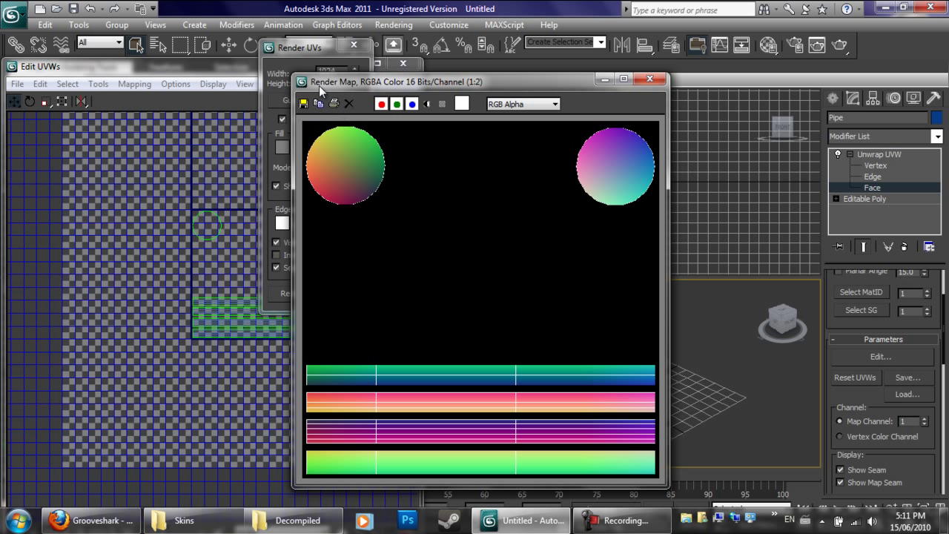
# Re-render the template and save it as UV.bmp in Desktop\pipe\UV.
pyautogui.click(649, 78)
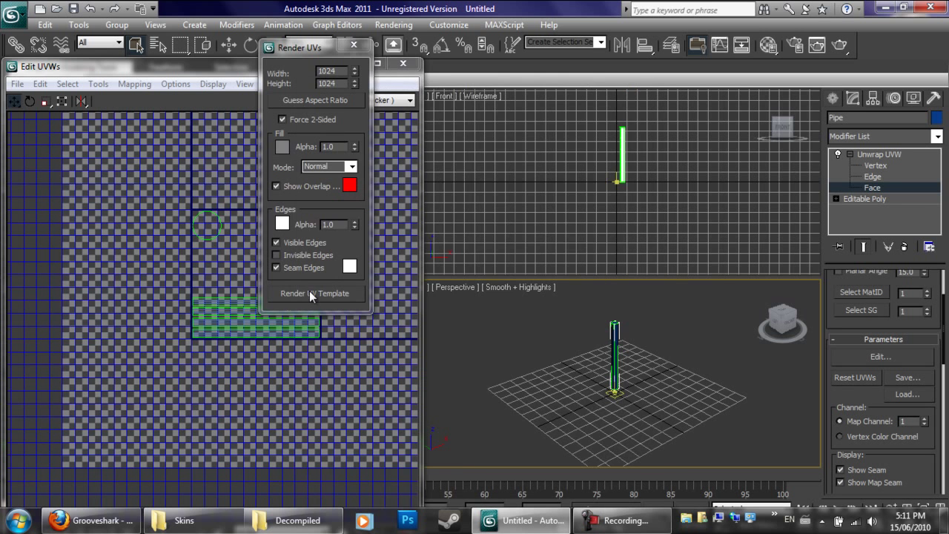
pyautogui.click(311, 293)
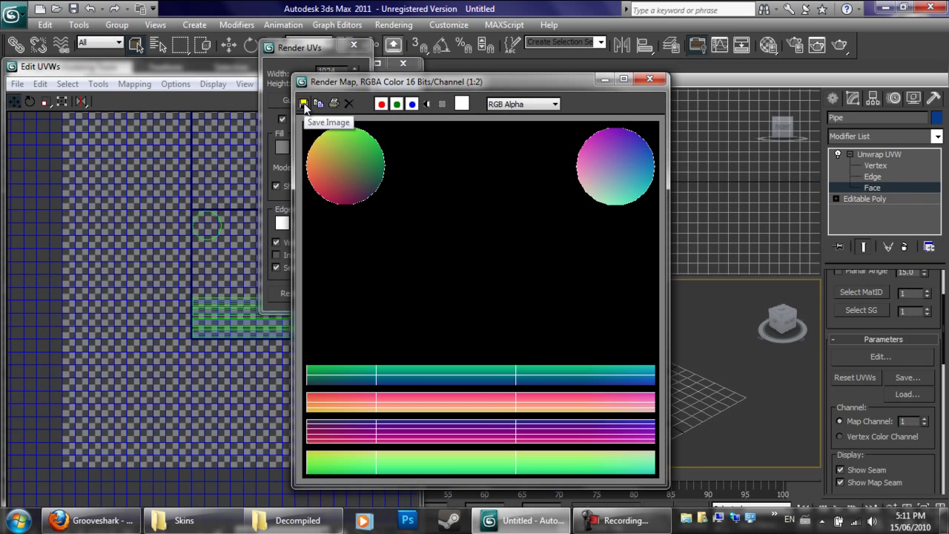
pyautogui.click(303, 104)
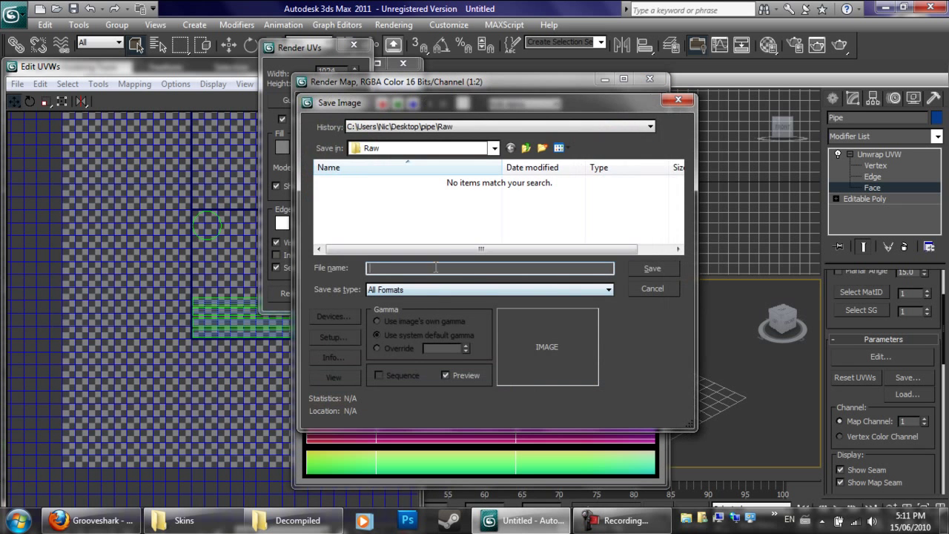
pyautogui.doubleClick(526, 147)
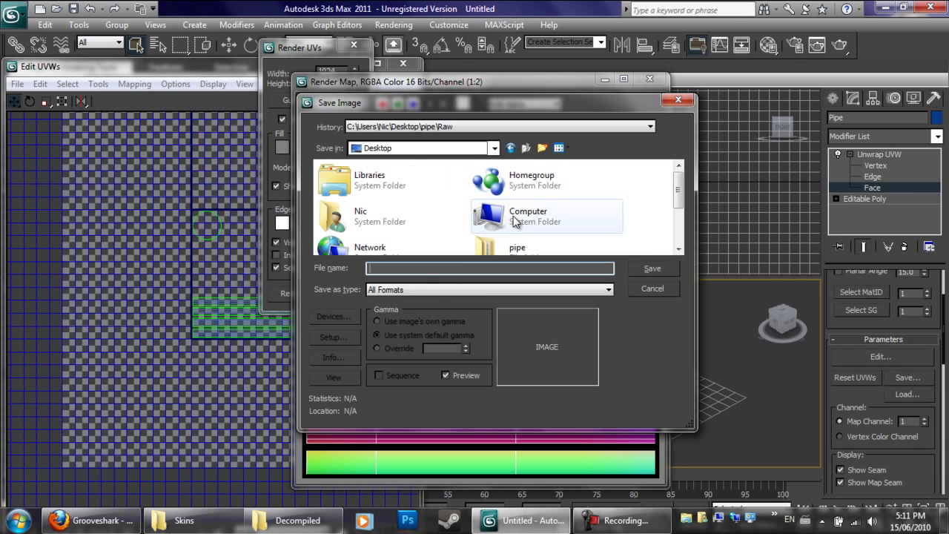
pyautogui.doubleClick(523, 246)
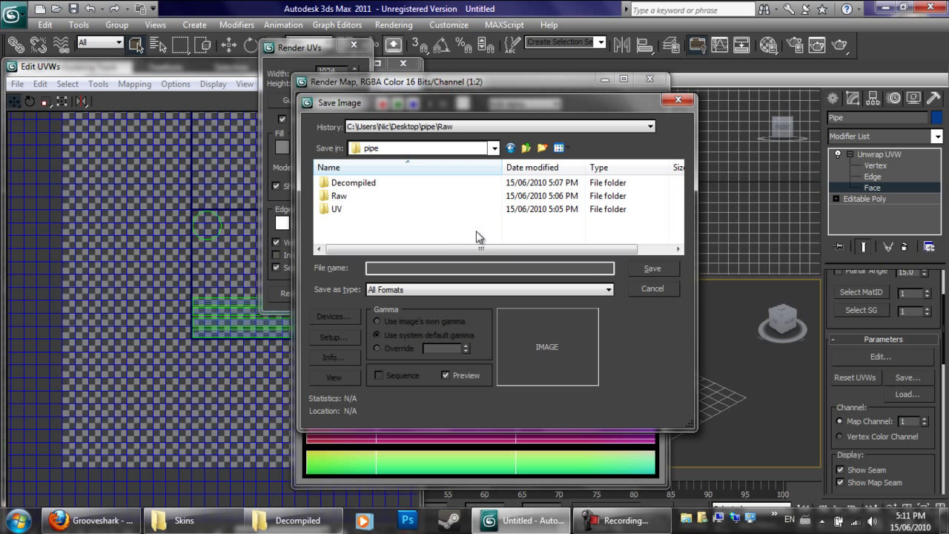
pyautogui.doubleClick(355, 209)
pyautogui.click(396, 289)
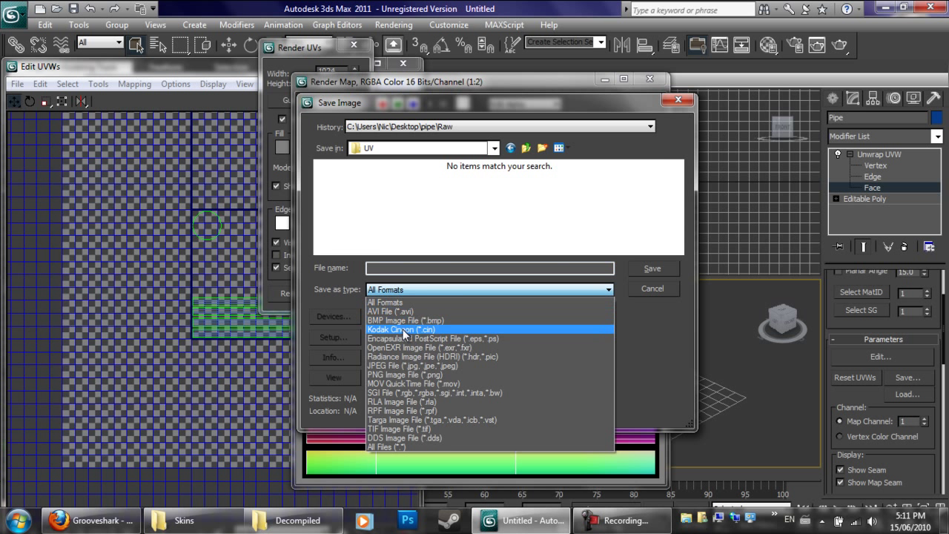
pyautogui.click(404, 320)
pyautogui.click(368, 268)
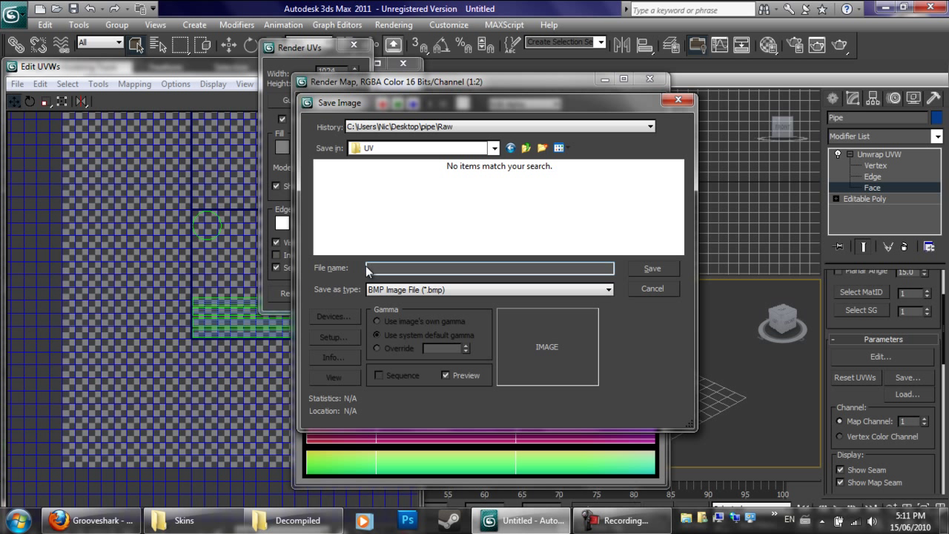
pyautogui.click(652, 269)
pyautogui.click(368, 194)
# Close the rendered template, the render settings and the Edit UVWs windows.
pyautogui.click(649, 78)
pyautogui.click(353, 45)
pyautogui.click(402, 63)
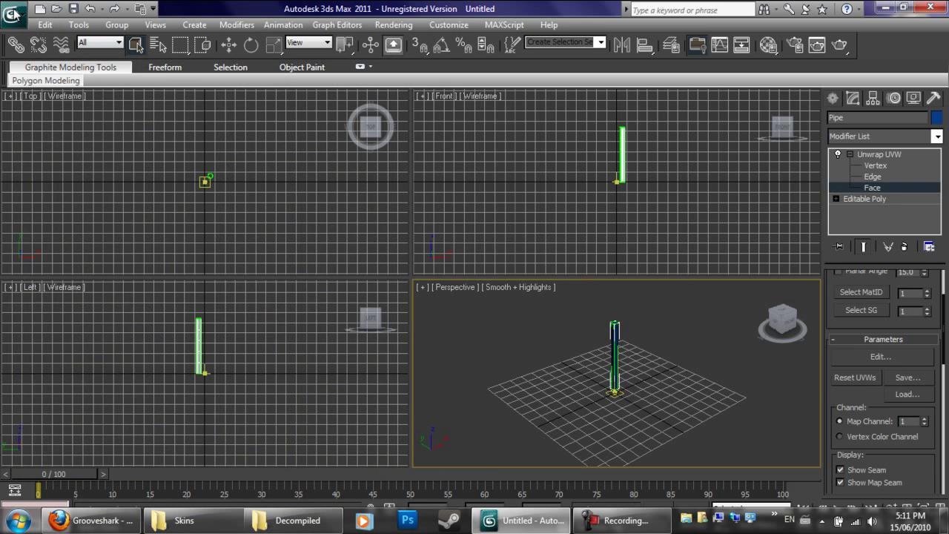
# Export the scene as a 3D Studio (*.3DS) file into Desktop\pipe\Raw.
pyautogui.click(16, 12)
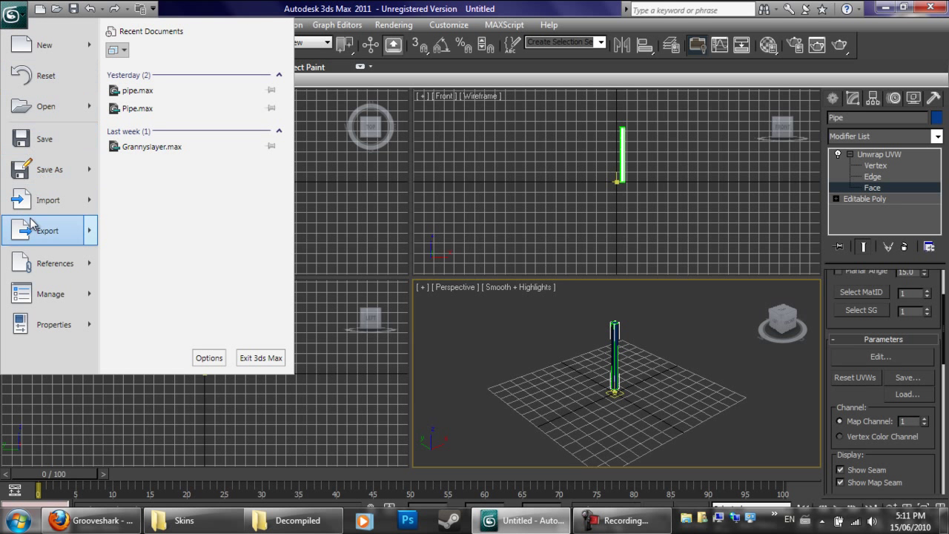
pyautogui.click(186, 85)
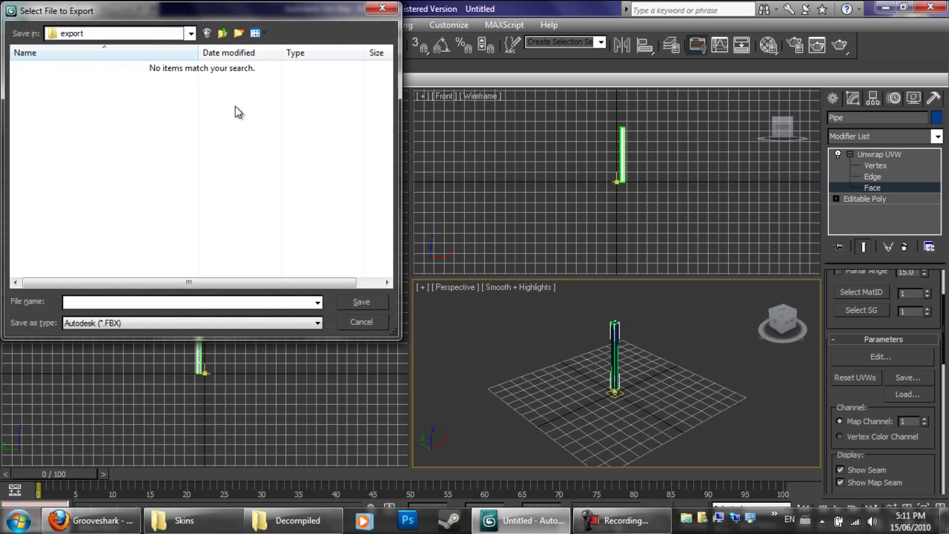
pyautogui.click(187, 322)
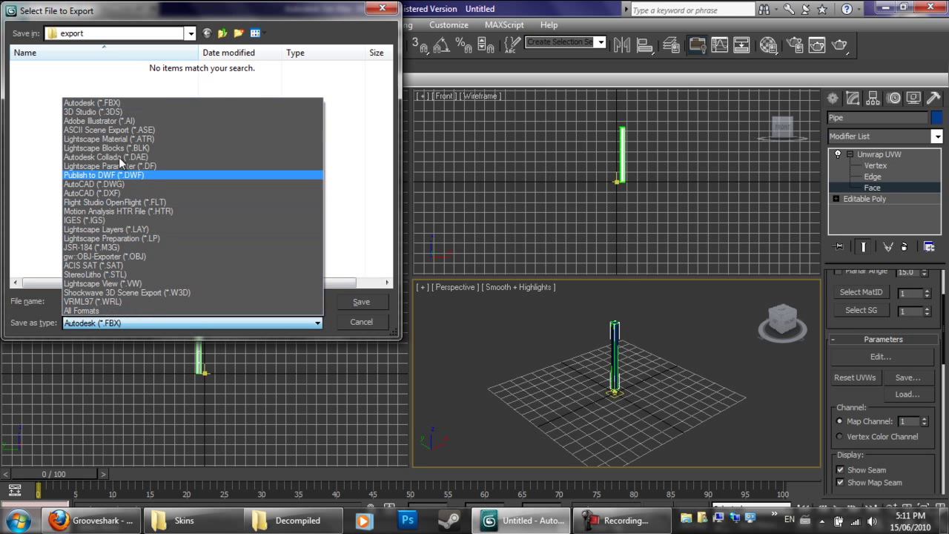
pyautogui.click(110, 112)
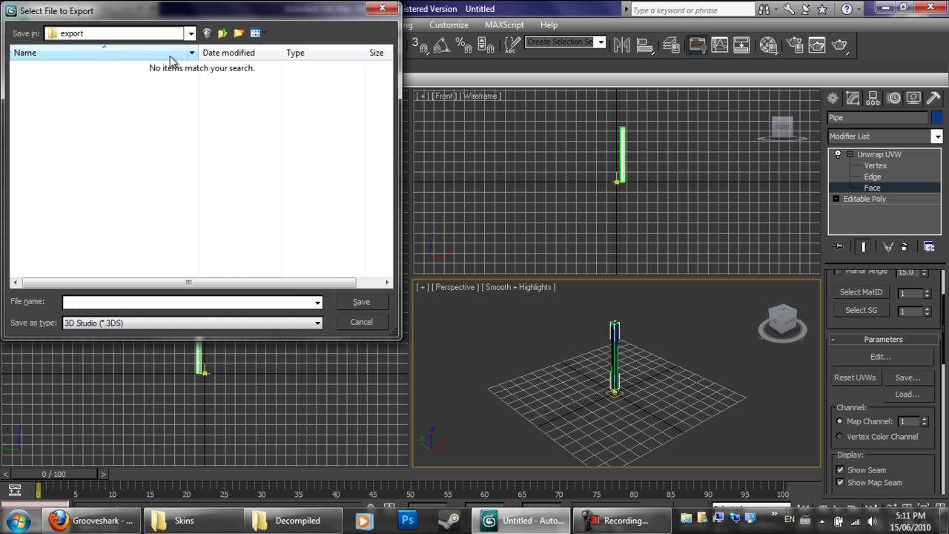
pyautogui.click(222, 34)
pyautogui.click(222, 33)
pyautogui.click(221, 34)
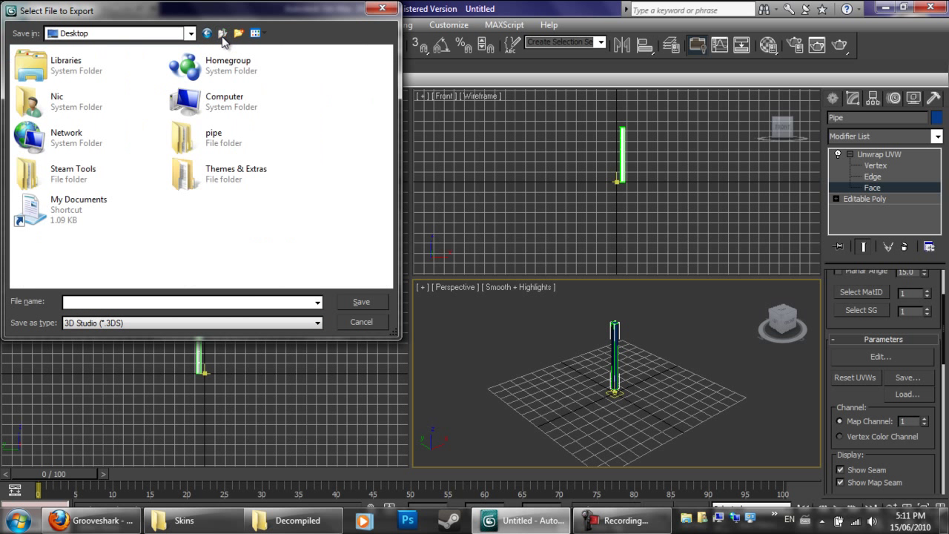
pyautogui.doubleClick(220, 134)
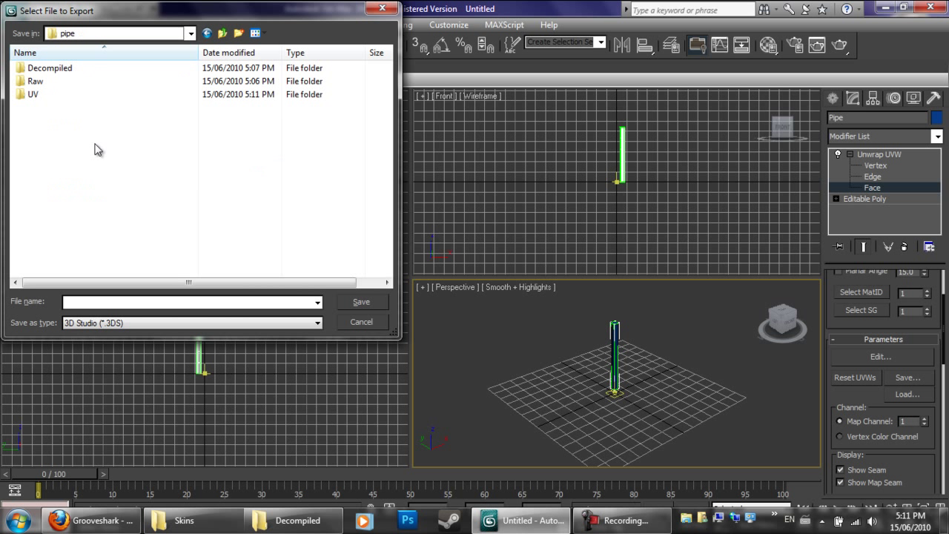
pyautogui.doubleClick(36, 82)
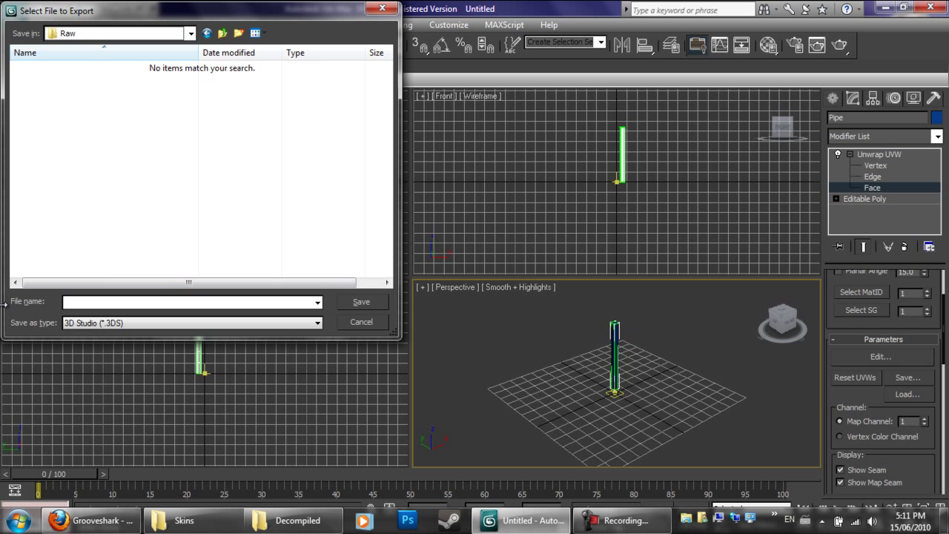
pyautogui.press('Return')
# Accept the 3DS export options, then save the scene as pipe.max in Desktop\pipe\Raw.
pyautogui.click(454, 292)
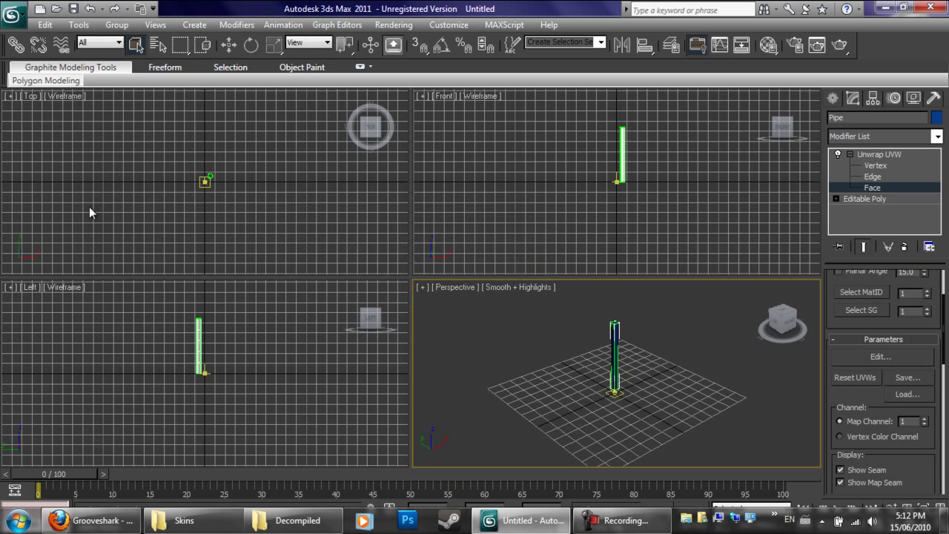
pyautogui.click(13, 14)
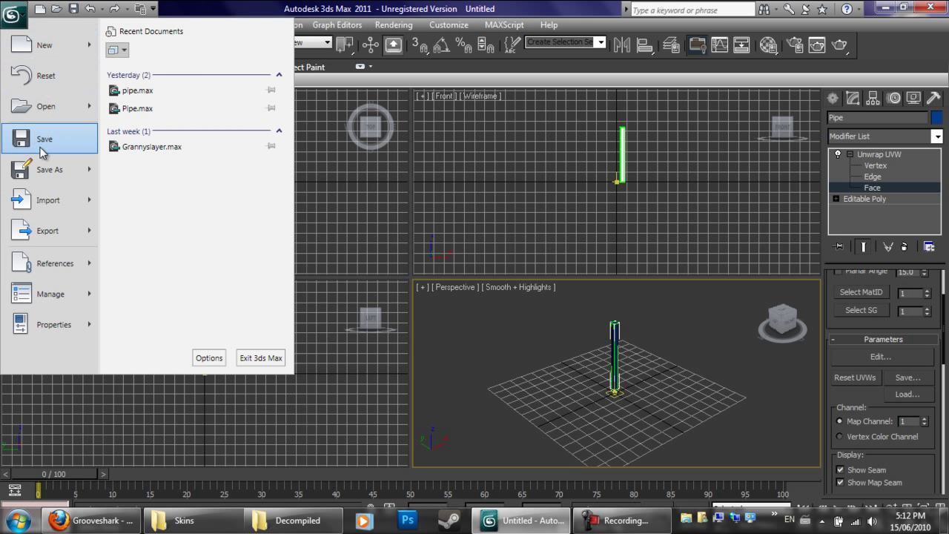
pyautogui.click(42, 151)
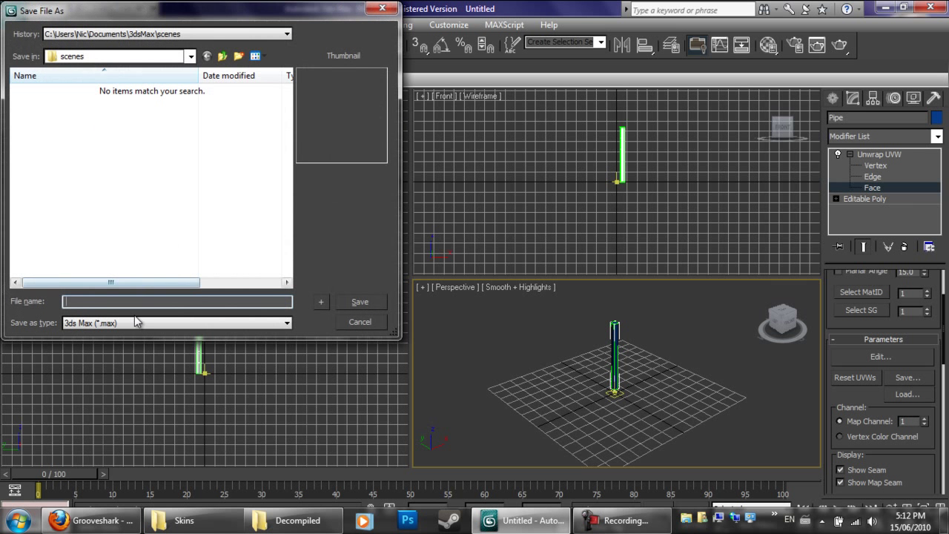
pyautogui.click(222, 57)
pyautogui.click(222, 57)
pyautogui.click(222, 57)
pyautogui.click(223, 57)
pyautogui.doubleClick(68, 268)
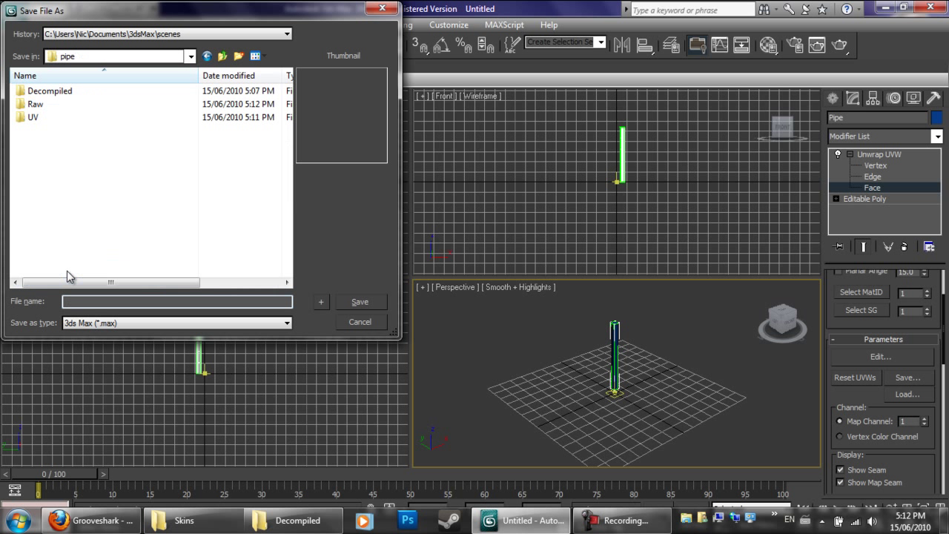
pyautogui.doubleClick(38, 105)
pyautogui.click(98, 301)
pyautogui.write('pipe')
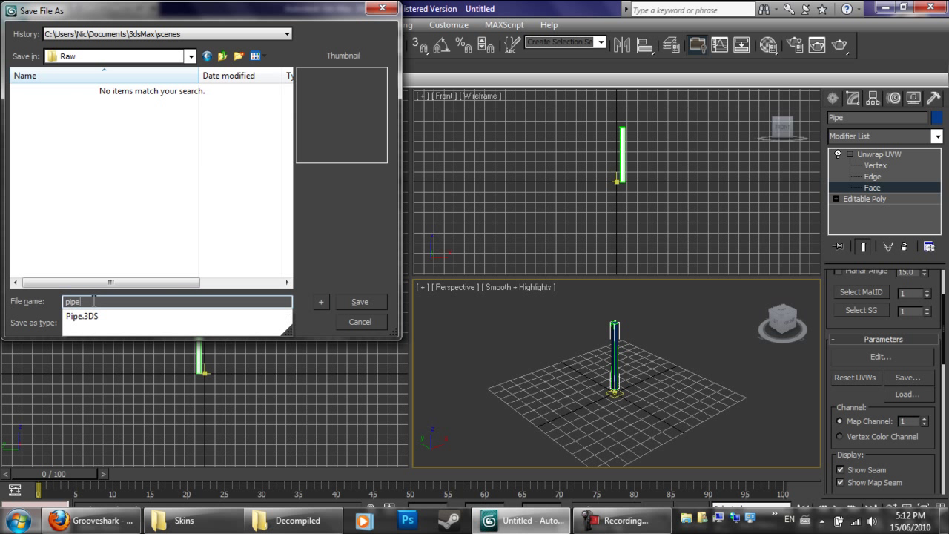
pyautogui.click(358, 303)
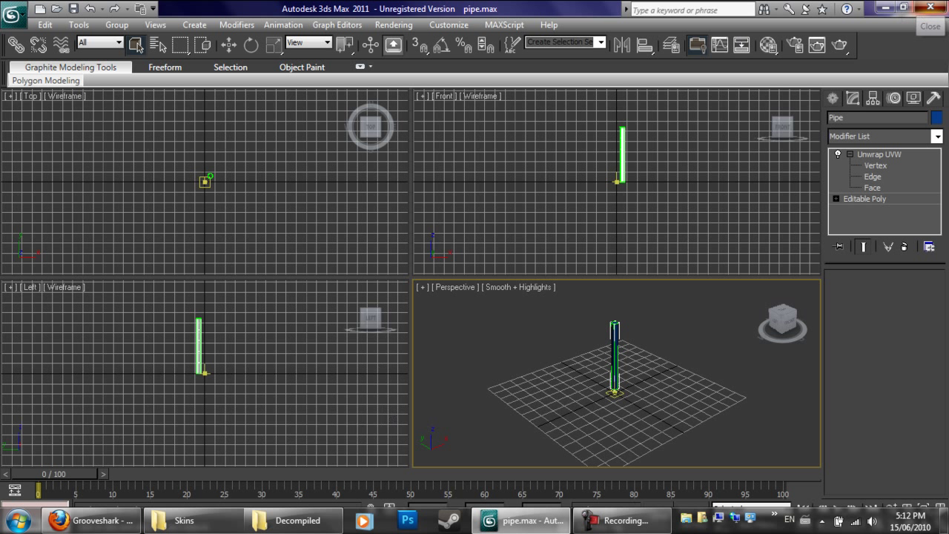
# Minimize 3ds Max, move the pipe folder icon lower on the desktop, and hide the Skins window.
pyautogui.click(882, 6)
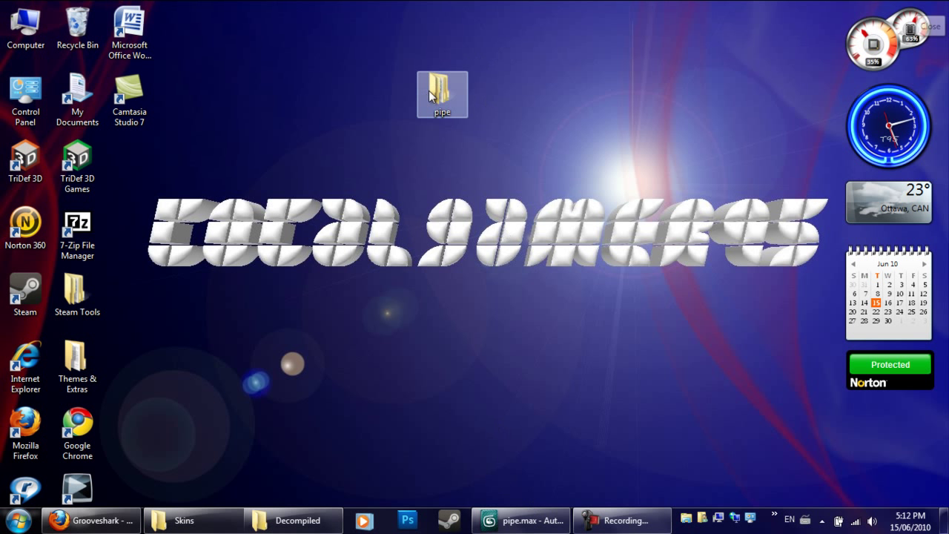
pyautogui.moveTo(428, 90); pyautogui.dragTo(429, 158)
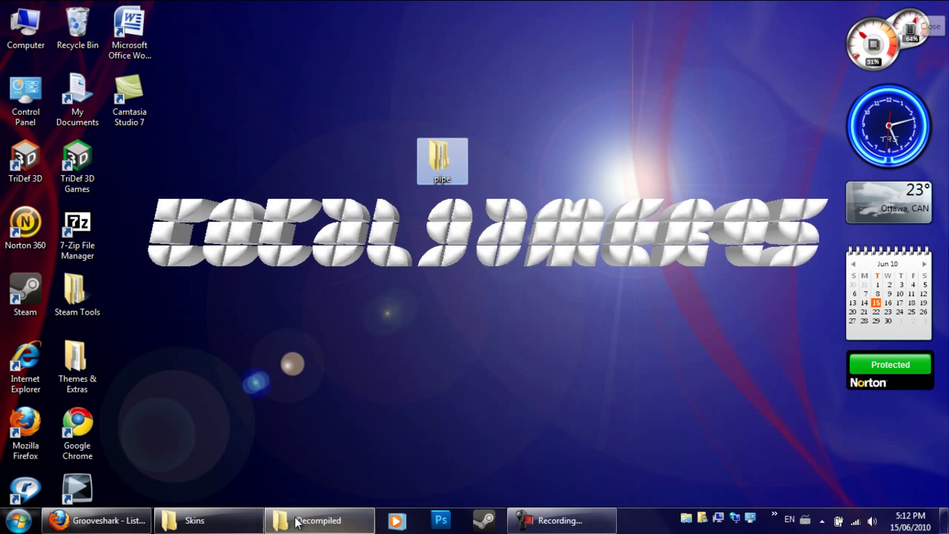
pyautogui.click(258, 511)
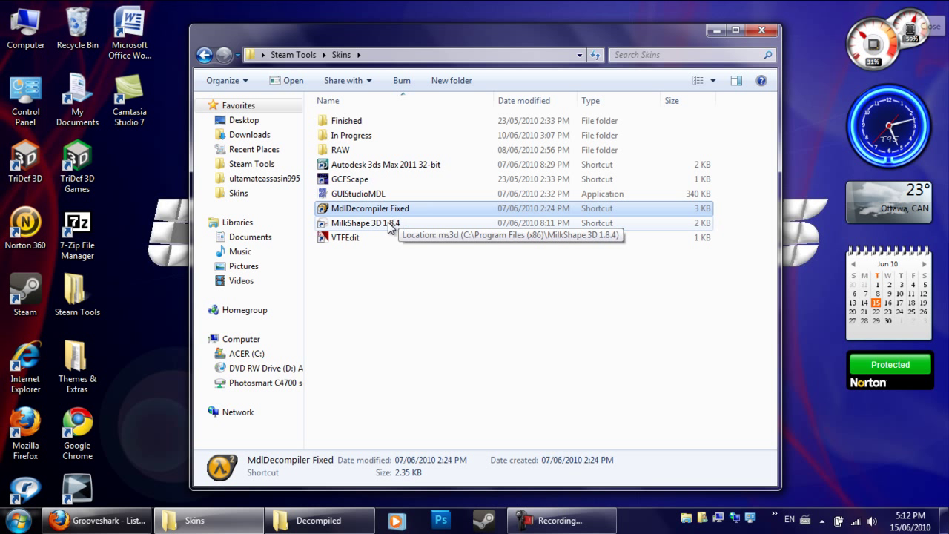
pyautogui.click(716, 31)
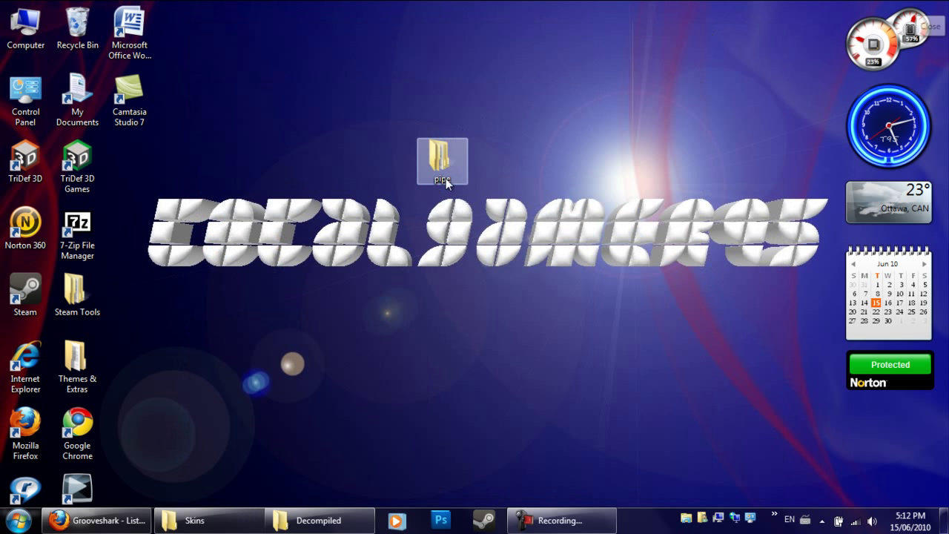
# Launch Photoshop CS5 from the taskbar and let it finish loading.
pyautogui.click(441, 524)
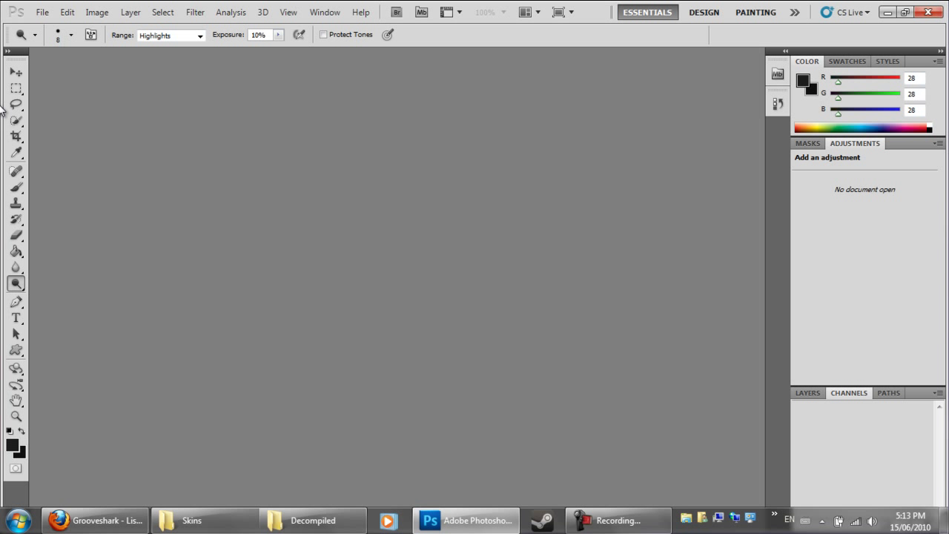
# Open the UV.bmp template from the pipe\UV folder.
pyautogui.click(42, 12)
pyautogui.click(57, 15)
pyautogui.click(42, 12)
pyautogui.click(51, 37)
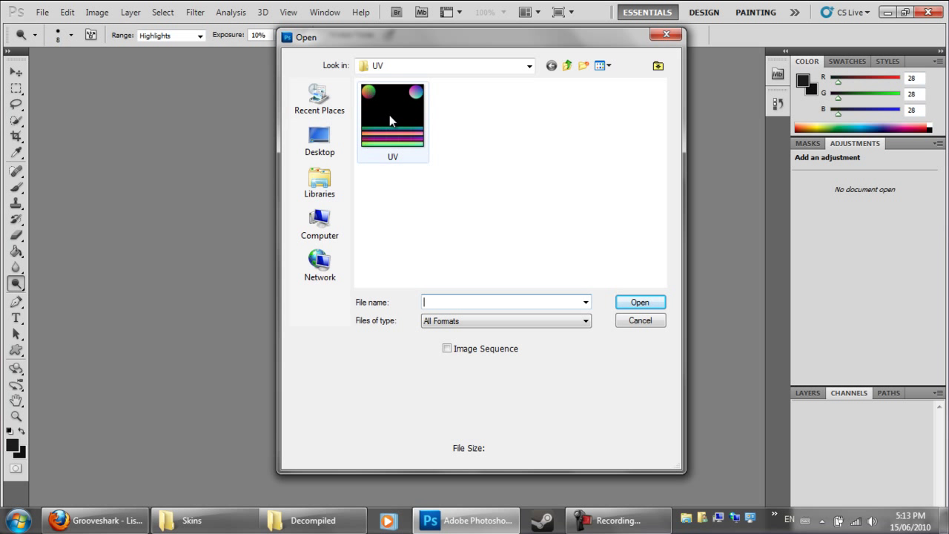
pyautogui.click(566, 65)
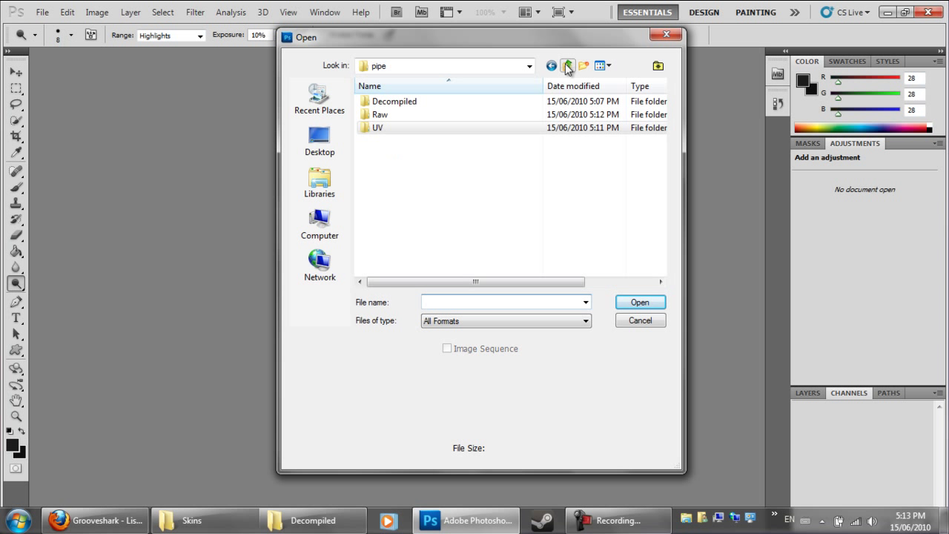
pyautogui.doubleClick(384, 129)
pyautogui.click(382, 126)
pyautogui.doubleClick(373, 144)
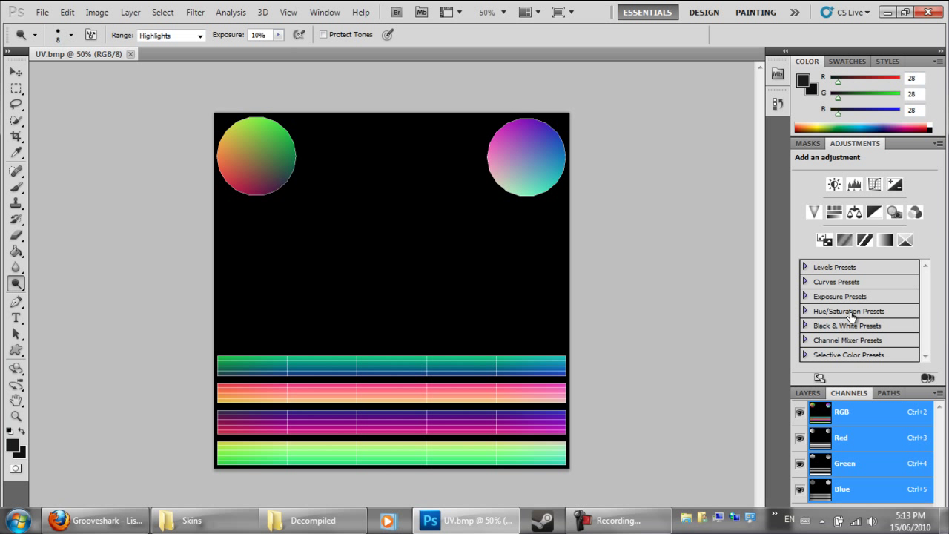
# Add an empty Layer 1 above the Background in the Layers panel.
pyautogui.click(808, 393)
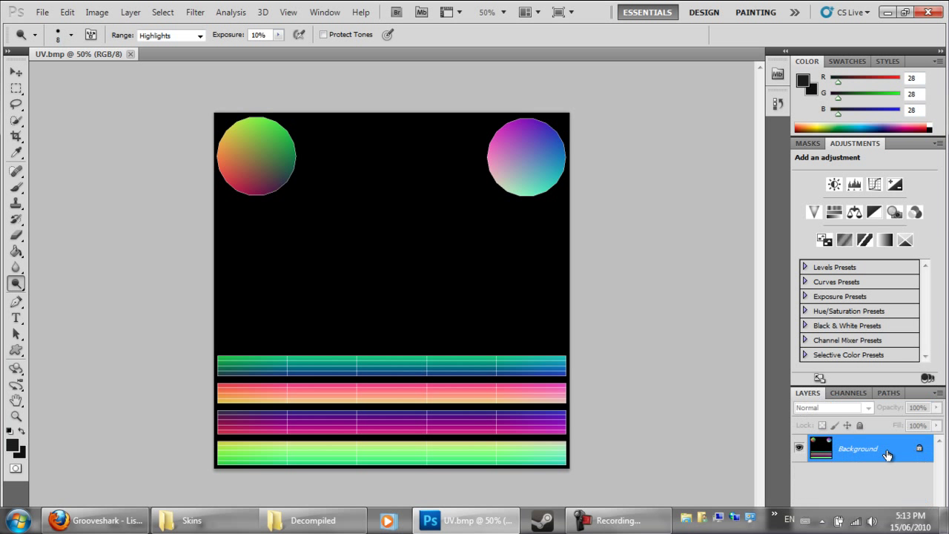
pyautogui.hotkey('ctrl', 'shift', 'n')
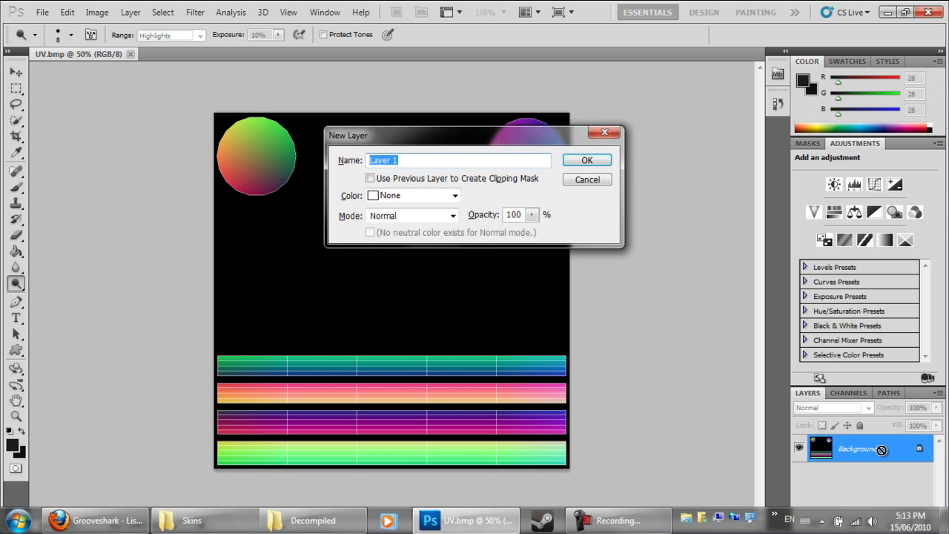
pyautogui.press('Return')
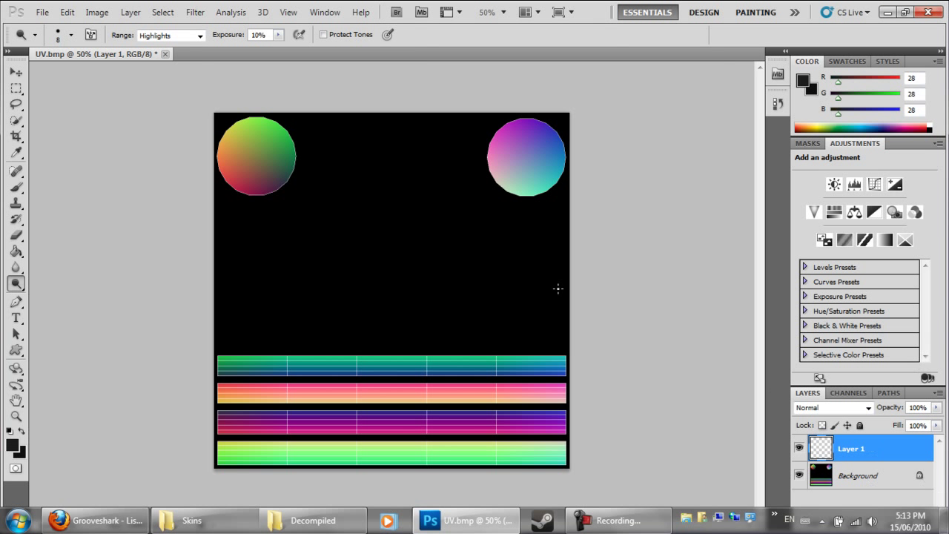